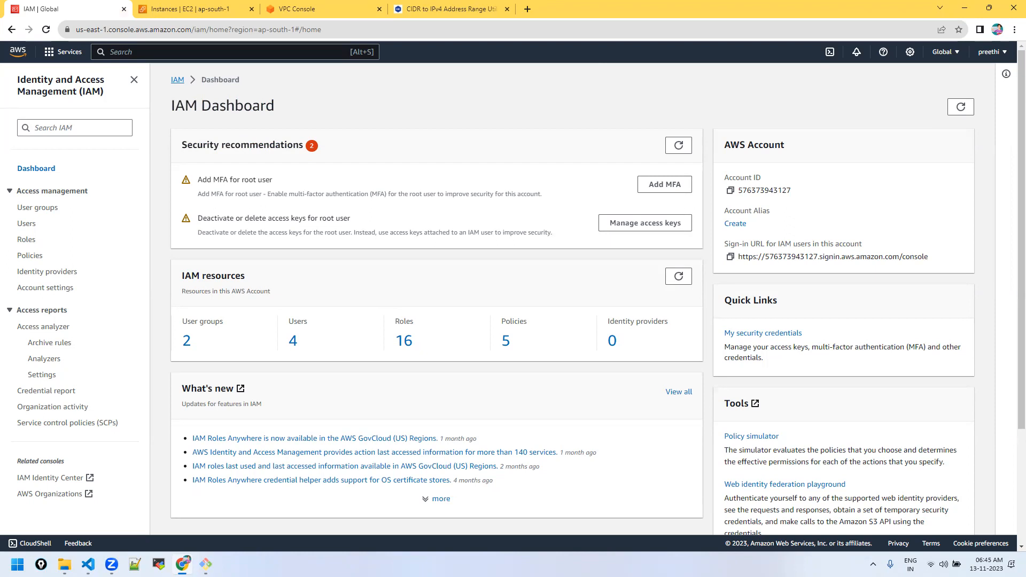
Step: Show the account's four IAM users from the Access management section
left_click(1004, 52)
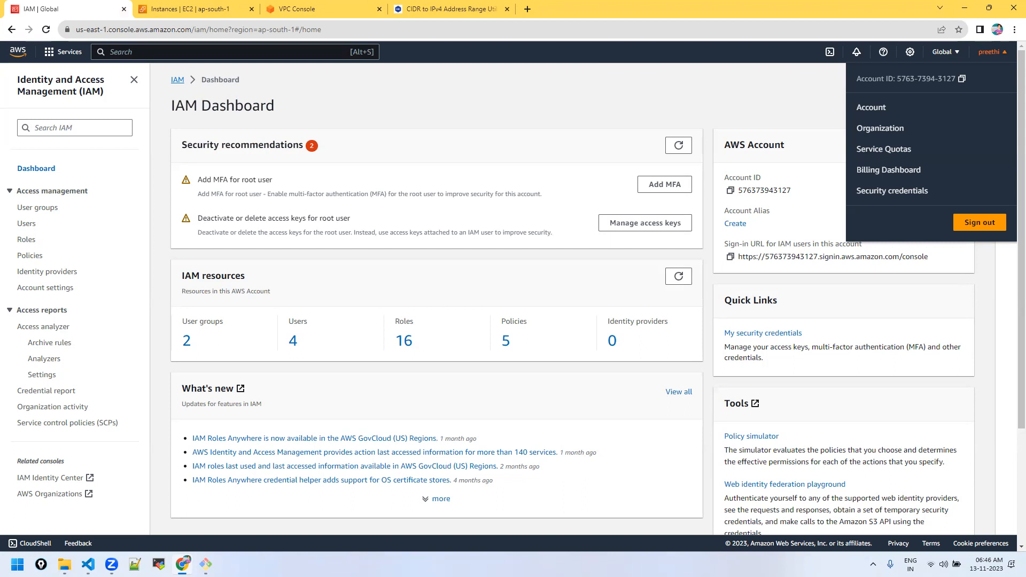
left_click(26, 224)
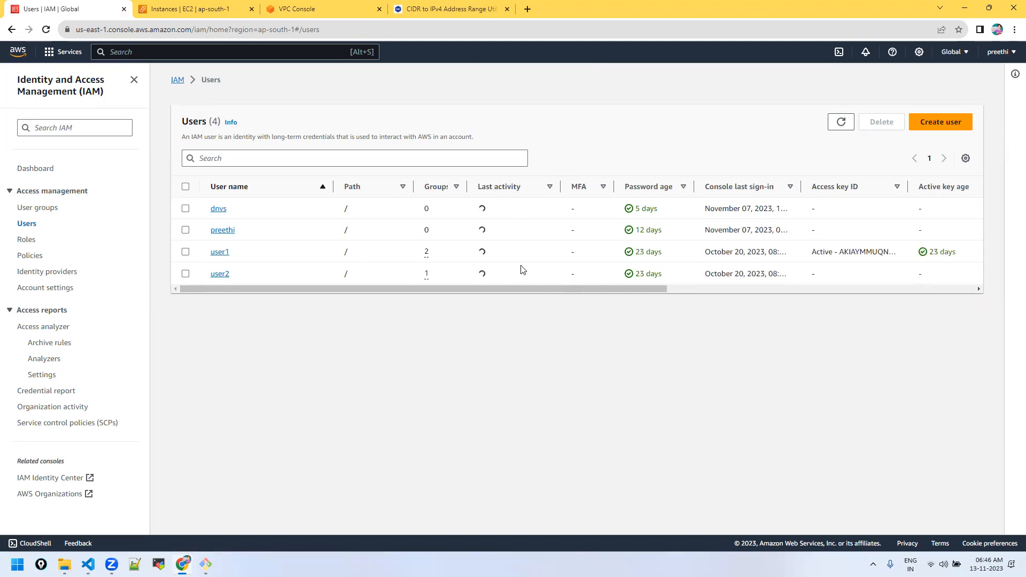
Step: Start a new IAM user named demo-user with console access
left_click(941, 122)
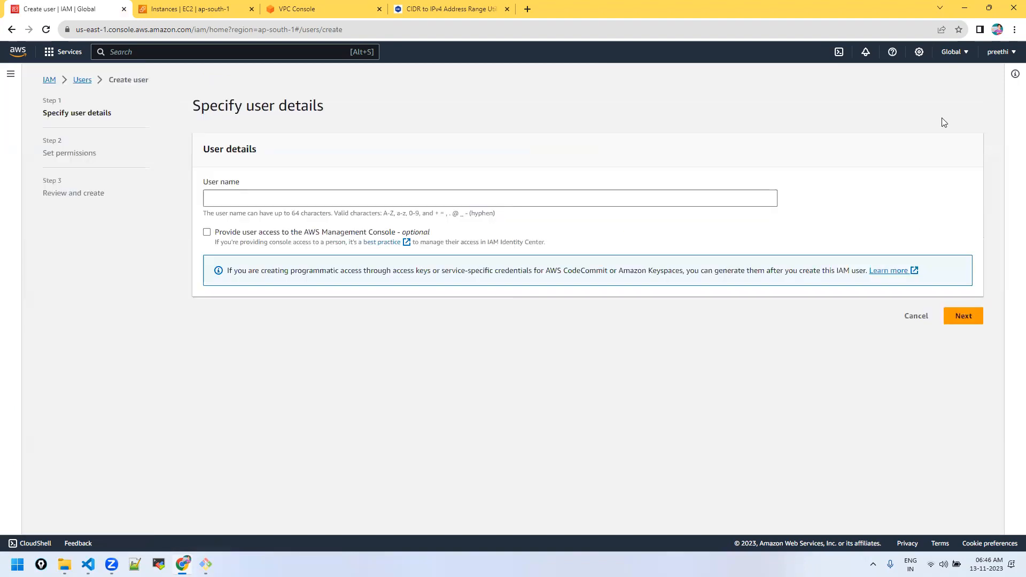
left_click(235, 197)
type("demo-user")
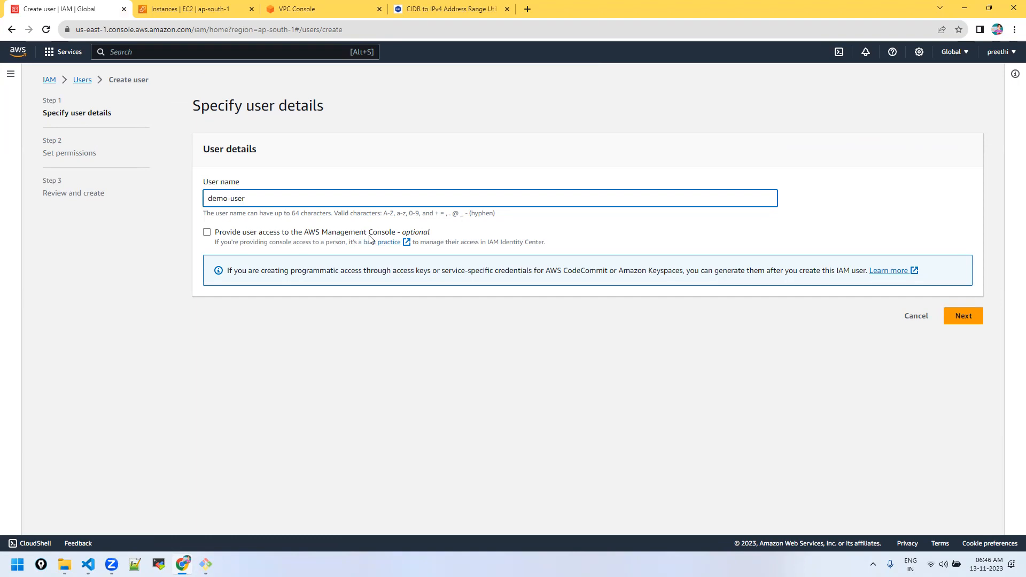
left_click(207, 232)
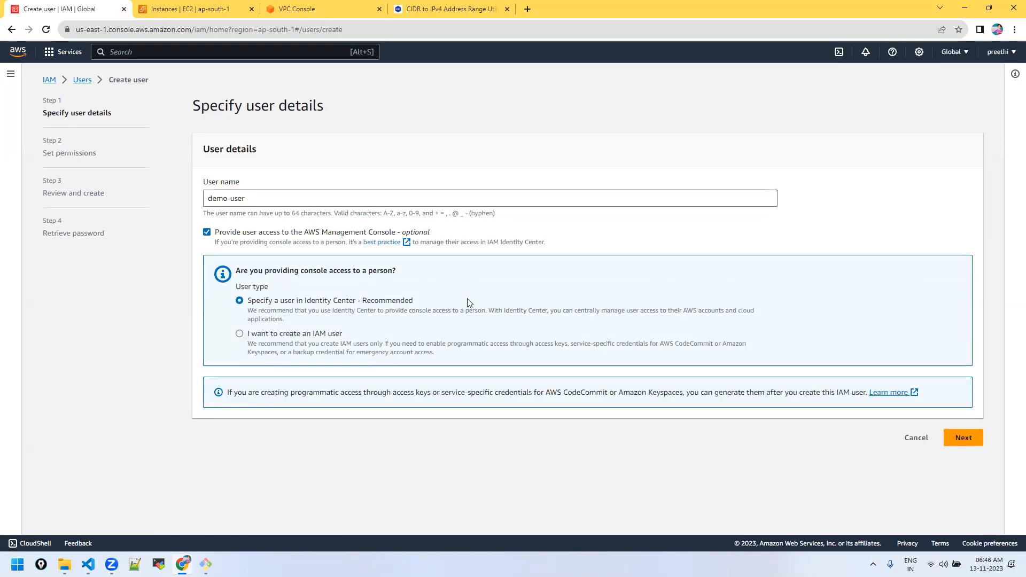
left_click(239, 335)
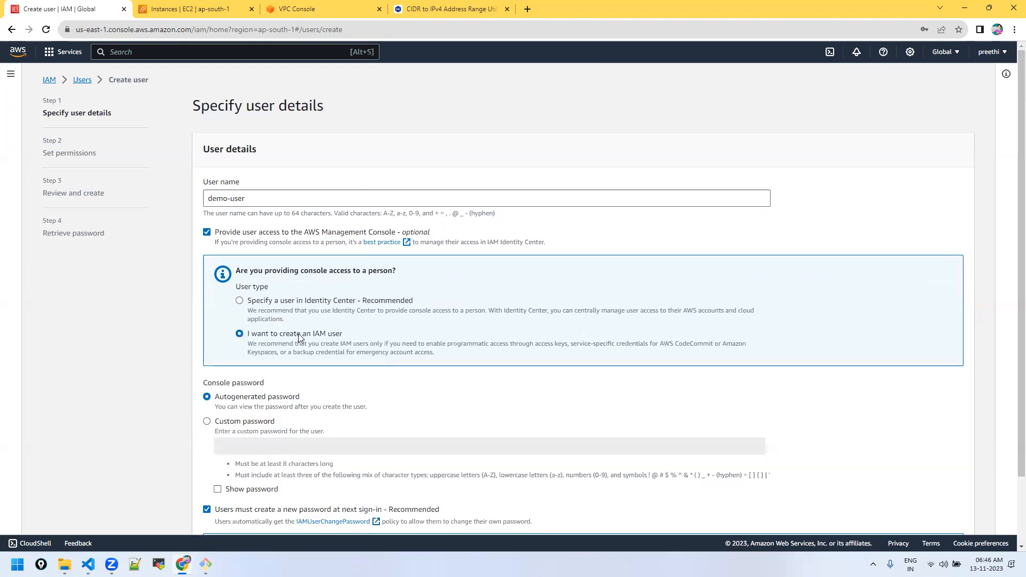
Step: Keep an autogenerated password with no forced reset, and continue to permissions
scroll(306, 342, "down", 2)
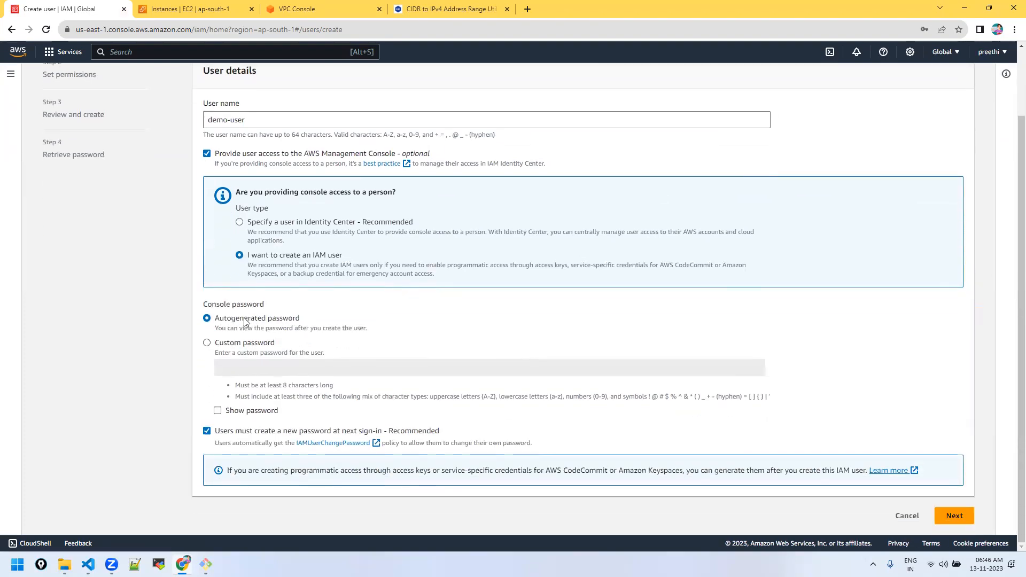
left_click(214, 346)
left_click(208, 320)
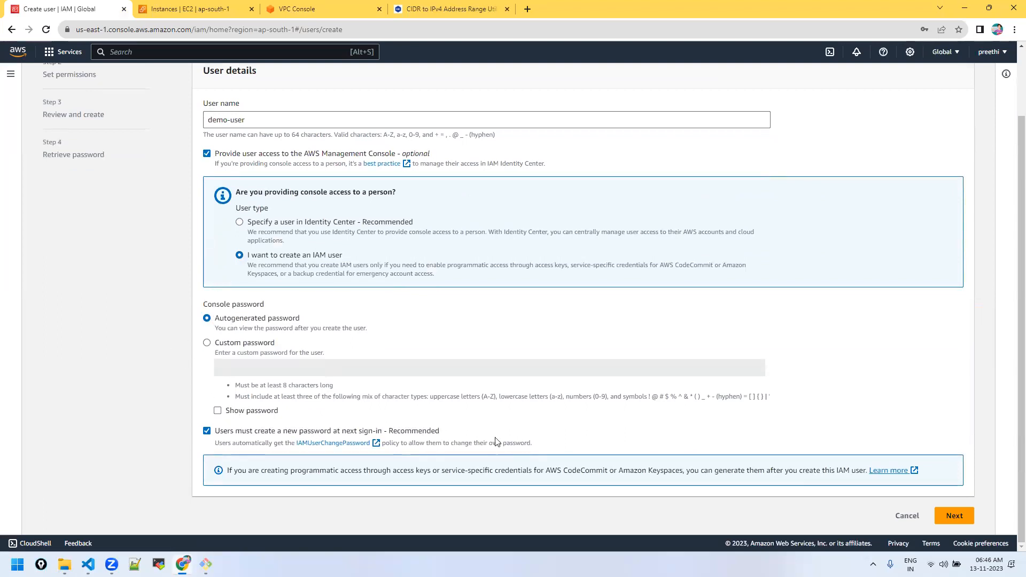
left_click(217, 430)
left_click(961, 523)
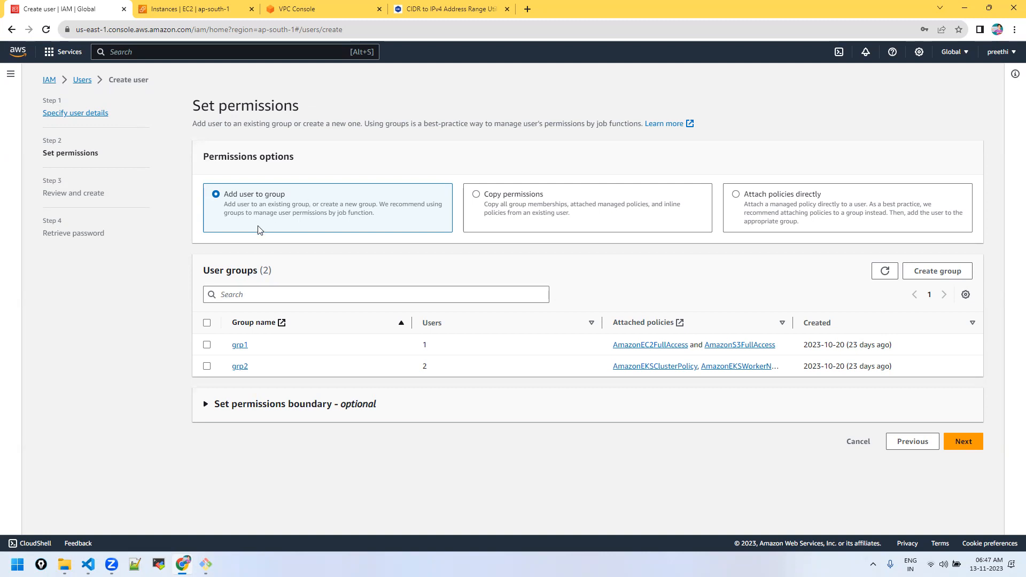
Step: Create demo-user and download its credentials .csv file
left_click(959, 445)
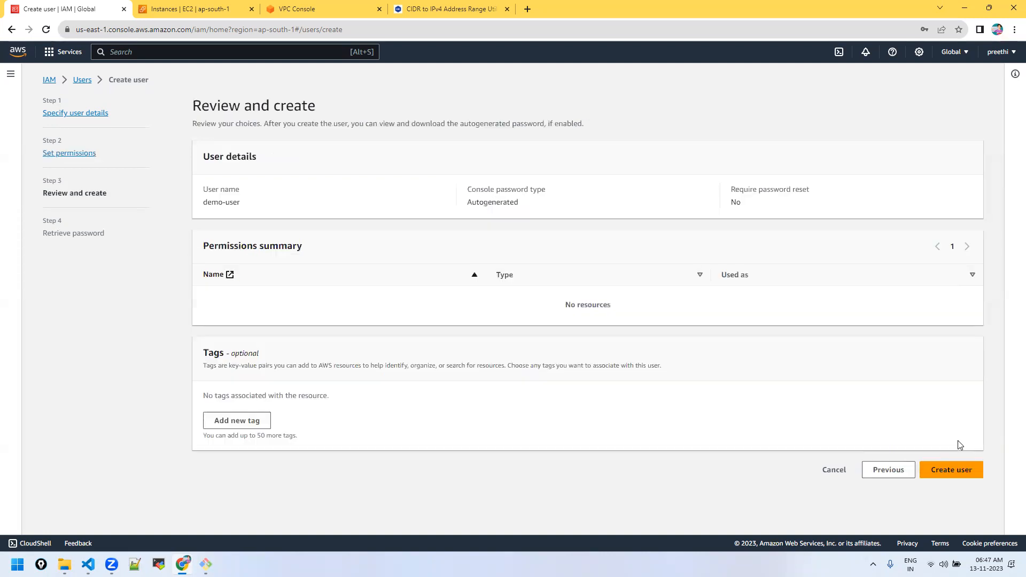
left_click(952, 469)
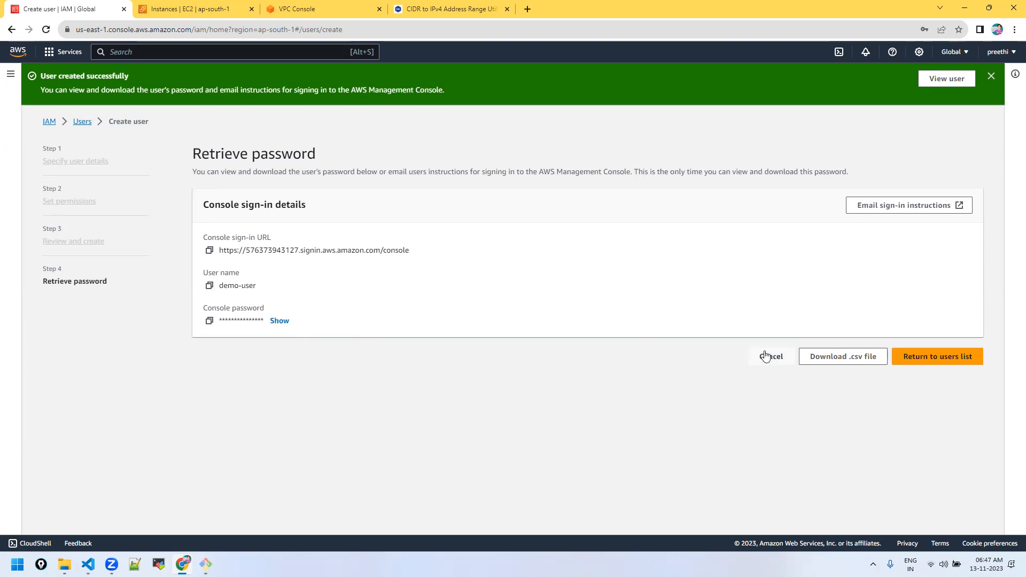
left_click(818, 356)
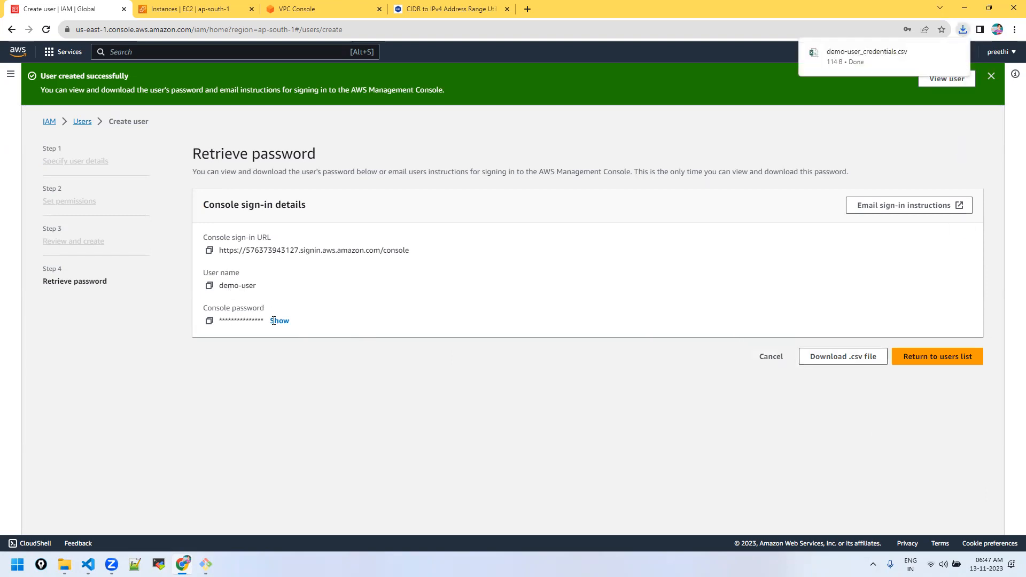
Step: Copy the console sign-in URL and go back to the users list
left_click(209, 251)
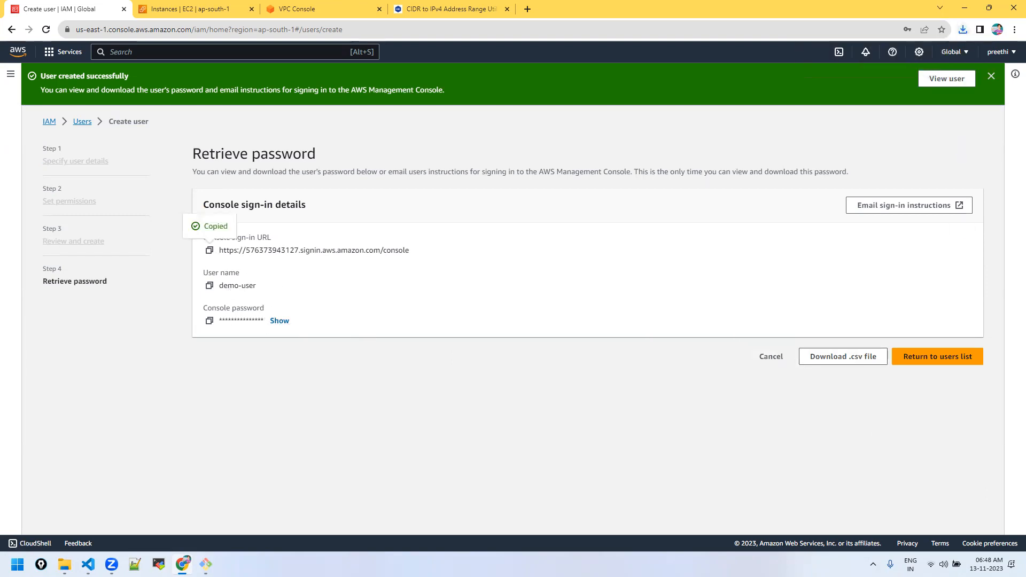
key("super")
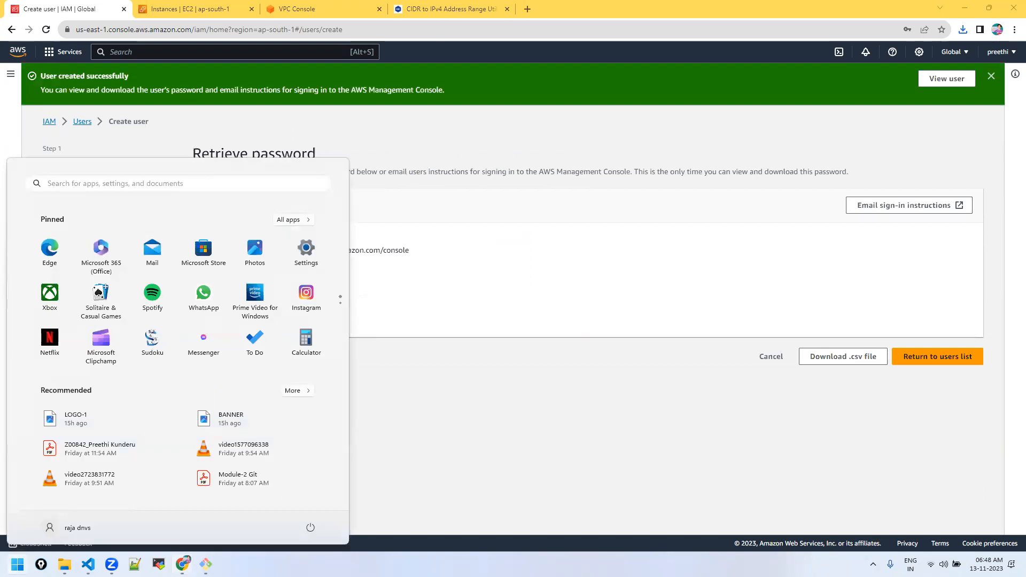
left_click(432, 428)
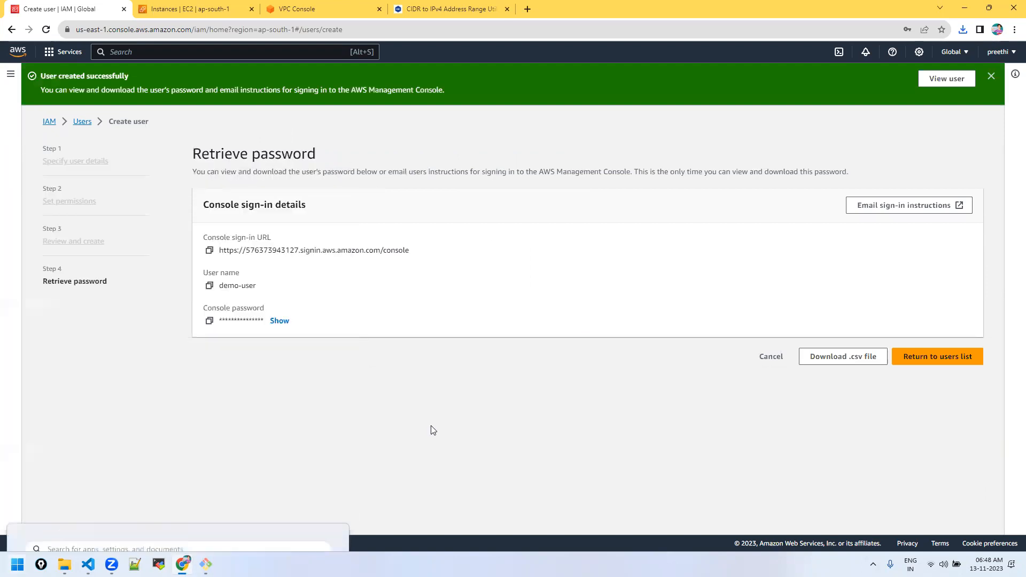
left_click(943, 358)
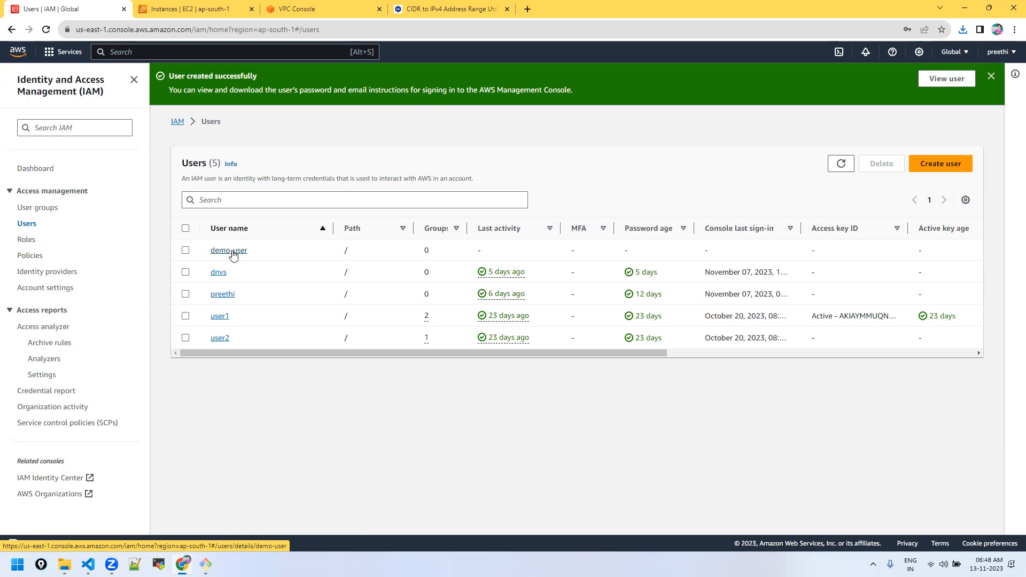
Step: From demo-user's details, go to Add permissions and start a new user group
left_click(233, 253)
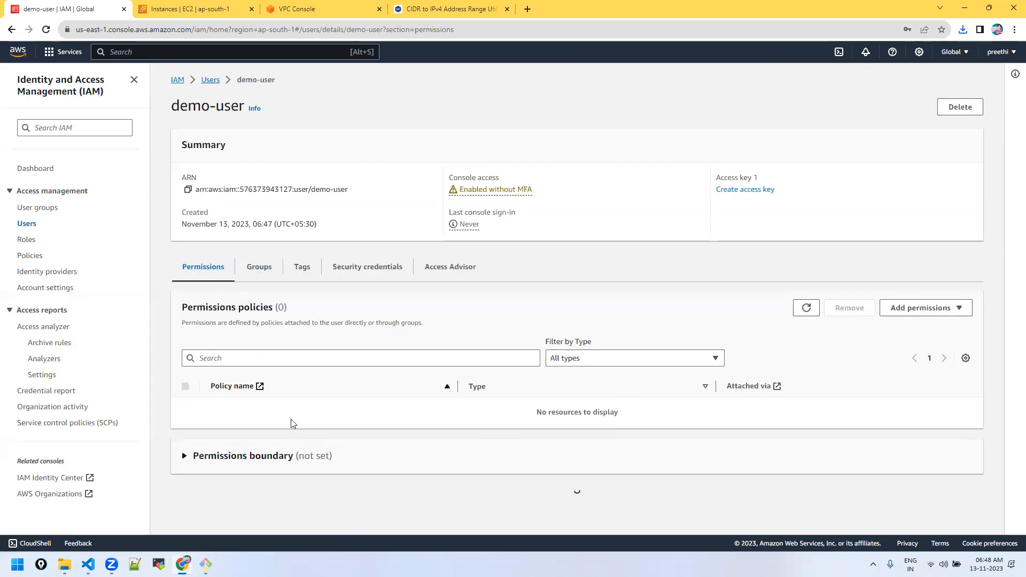
left_click_drag(529, 412, 629, 423)
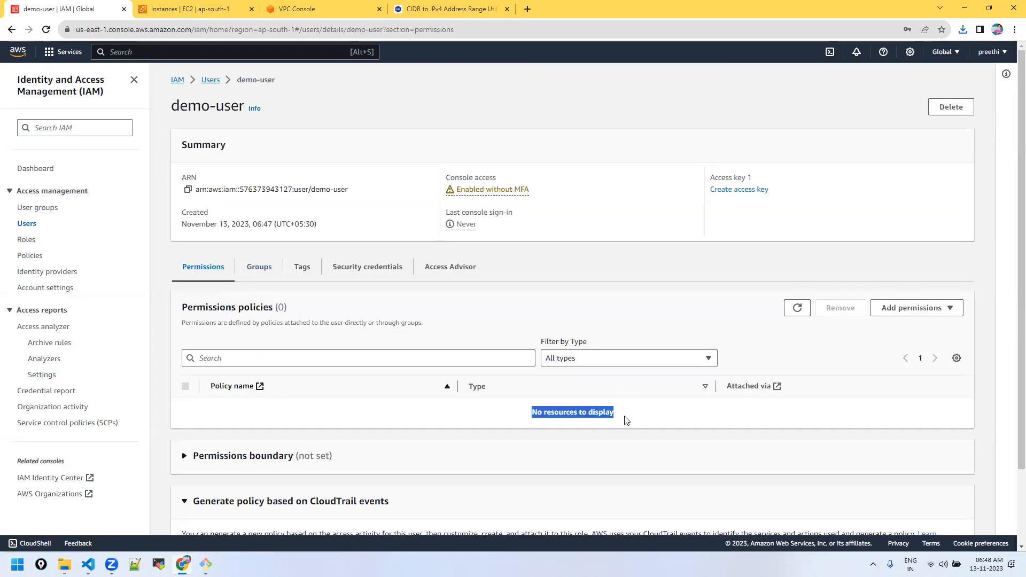
scroll(625, 419, "down", 2)
scroll(514, 383, "up", 1)
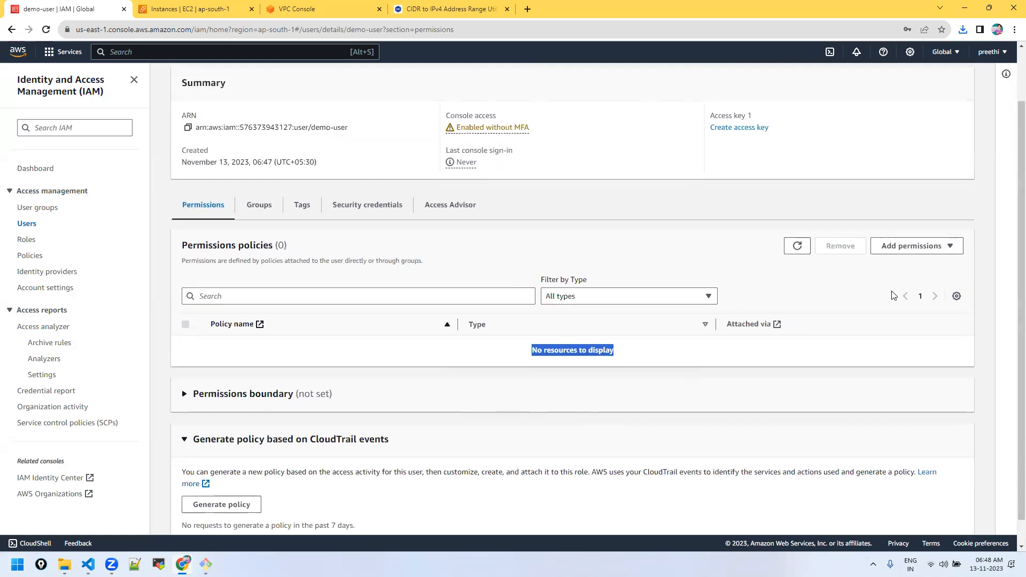
left_click(926, 274)
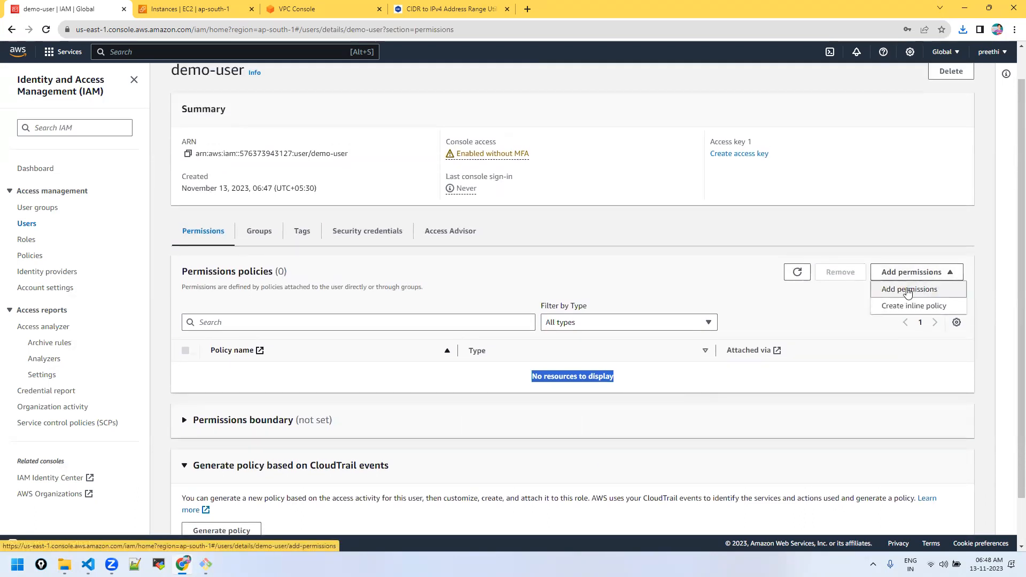
left_click(902, 290)
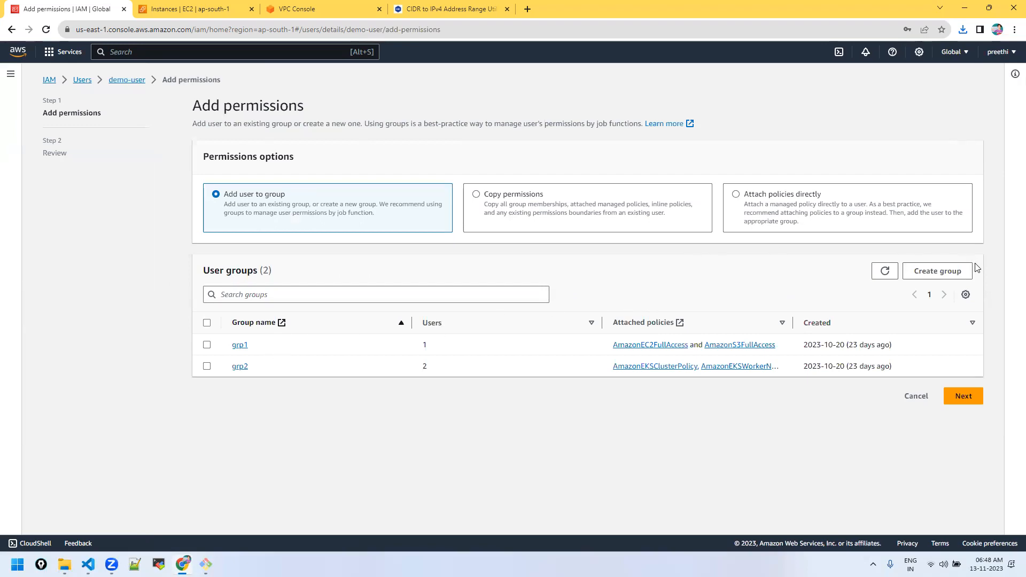
left_click(957, 273)
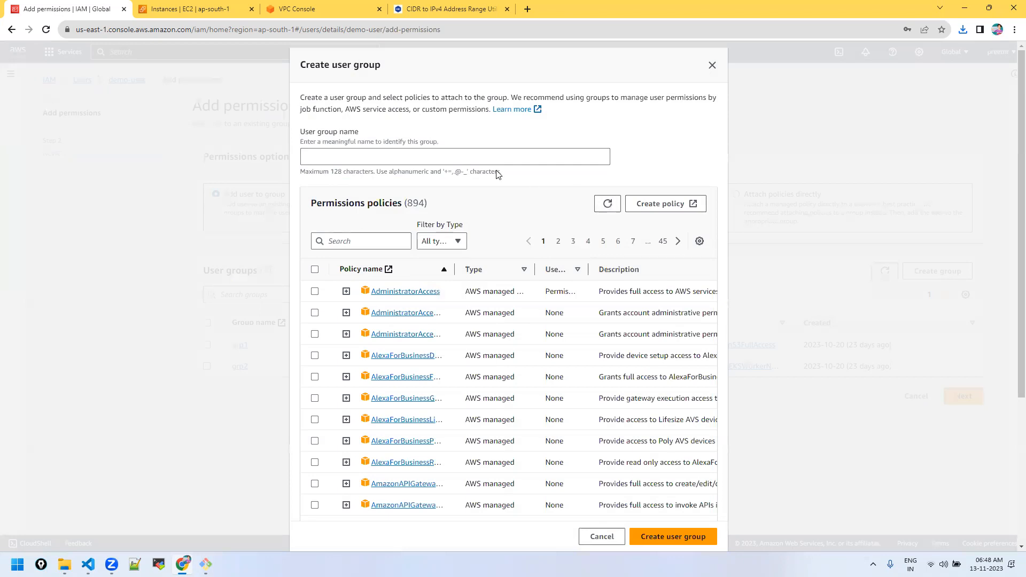
Step: Create group demo-grp with AmazonS3FullAccess and AmazonEC2FullAccess policies attached
left_click(387, 155)
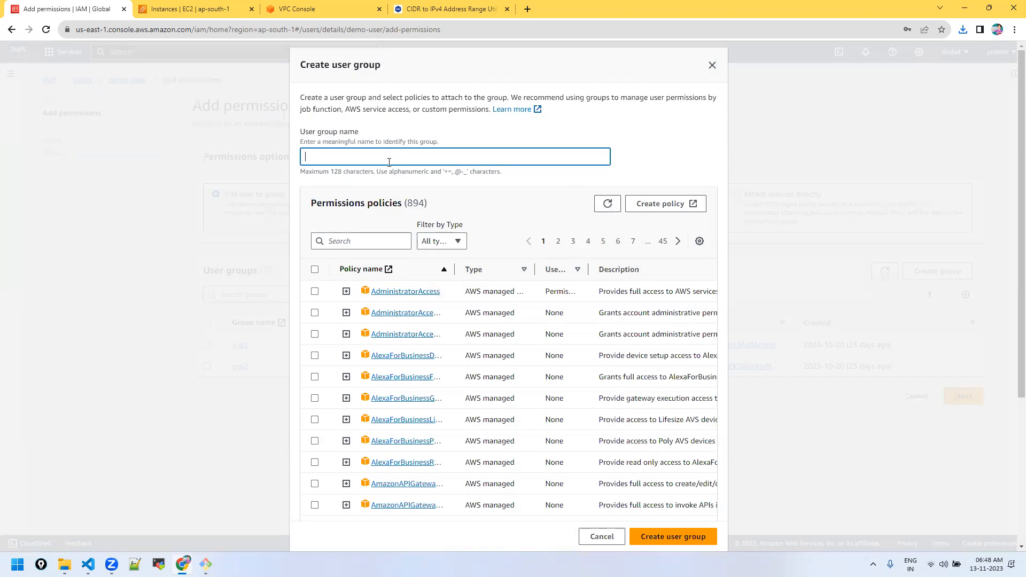
type("demo-grp")
left_click_drag(535, 276, 524, 276)
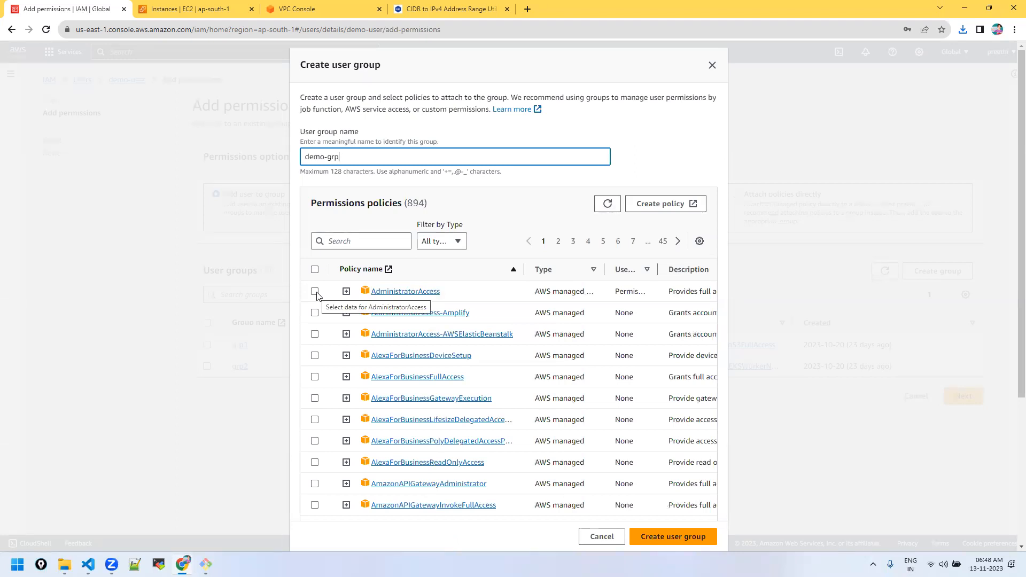
left_click(363, 241)
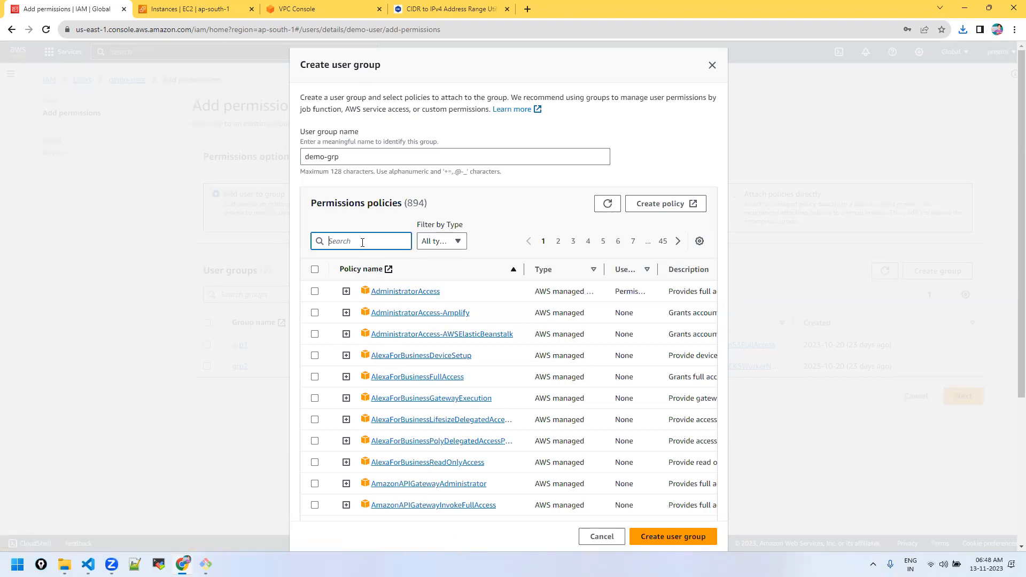
type("s3")
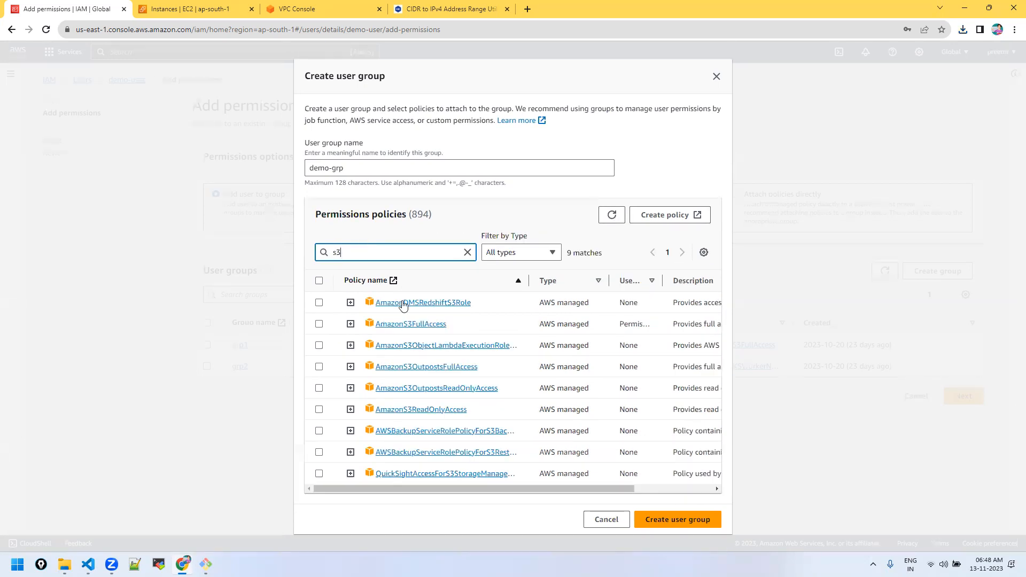
left_click(319, 324)
left_click(354, 248)
double_click(355, 248)
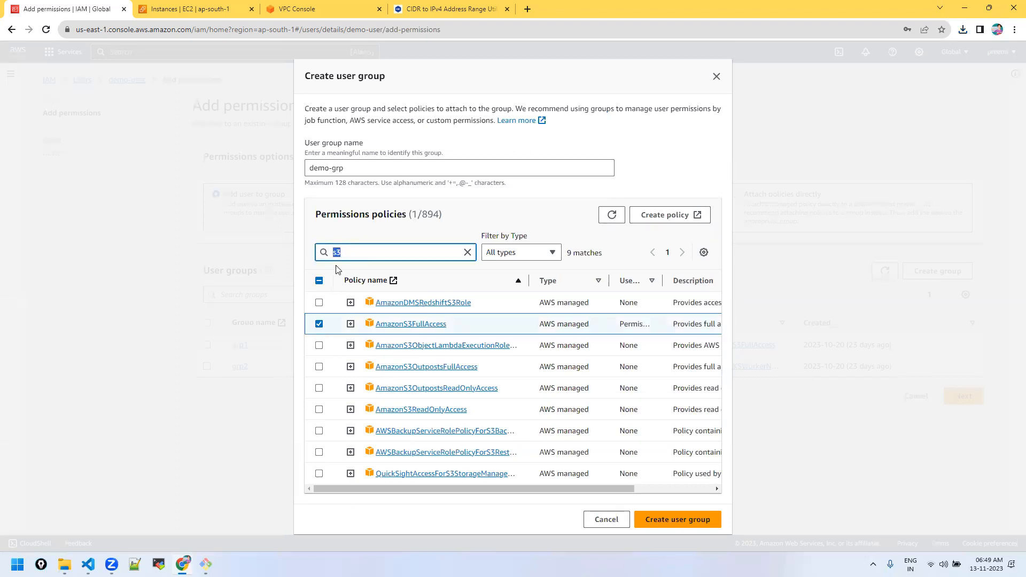
type("ec2")
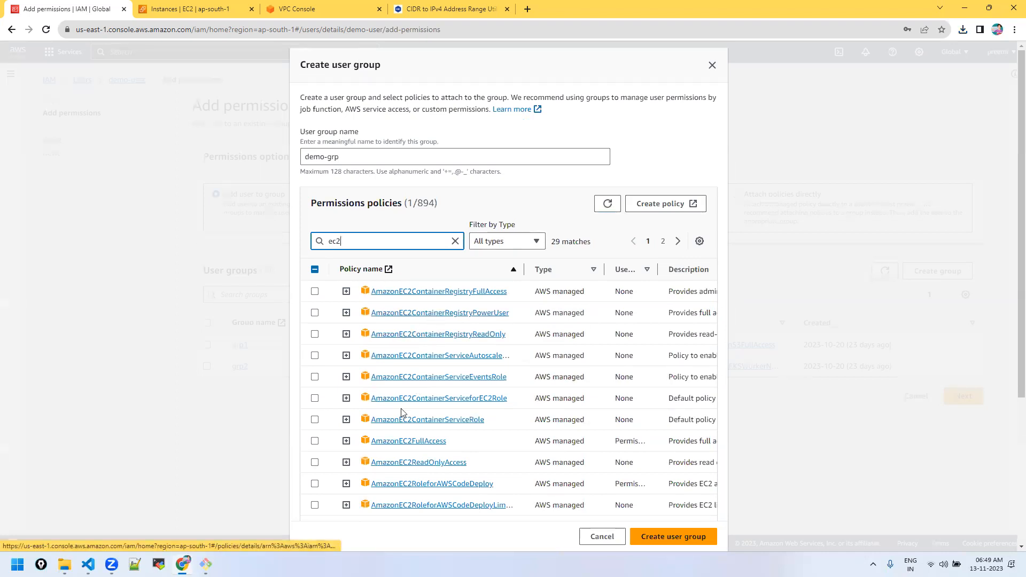
left_click(315, 441)
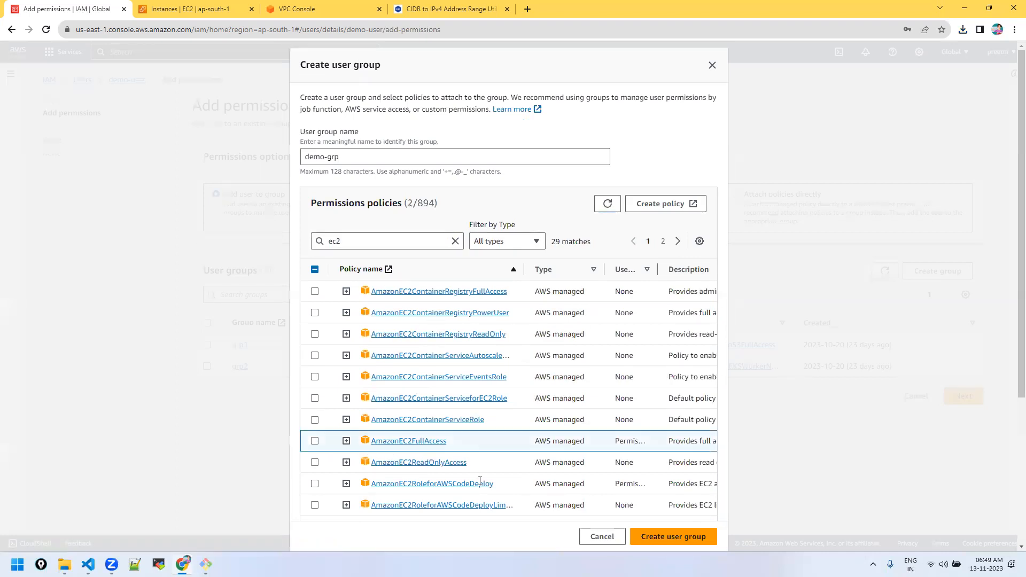
left_click(692, 536)
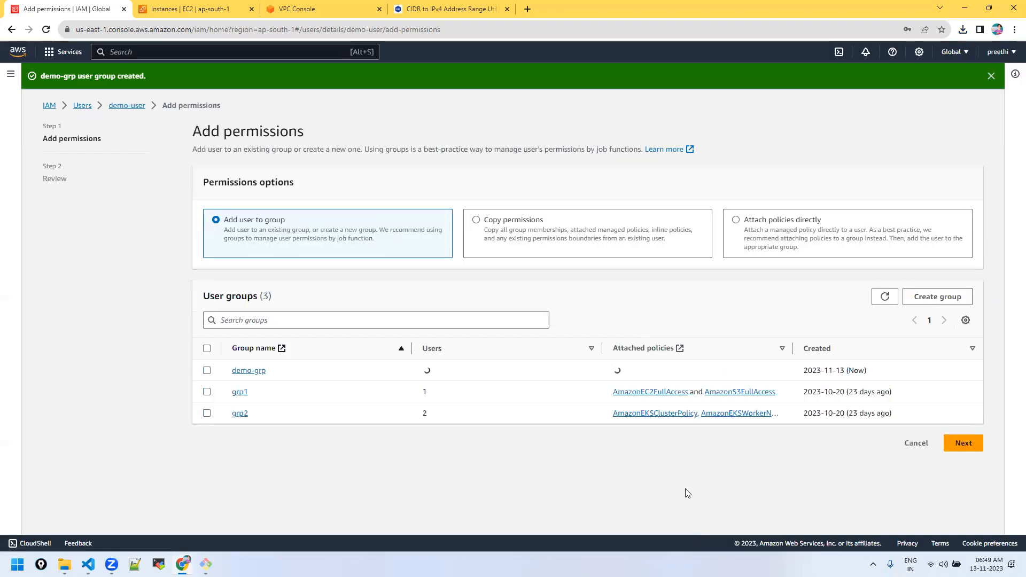
Step: Select demo-grp for demo-user and confirm the addition on the Review page
left_click(958, 443)
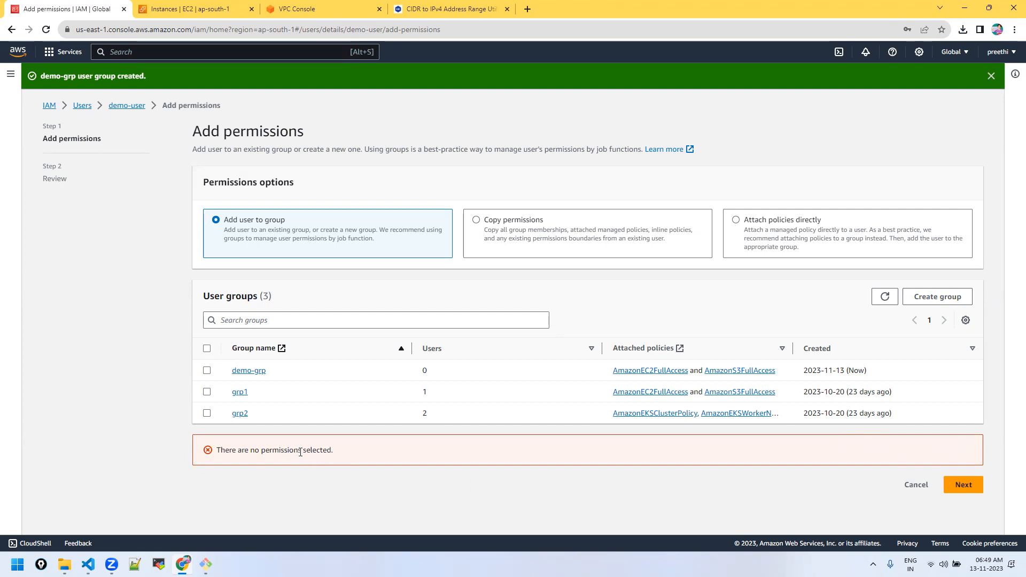
left_click(207, 371)
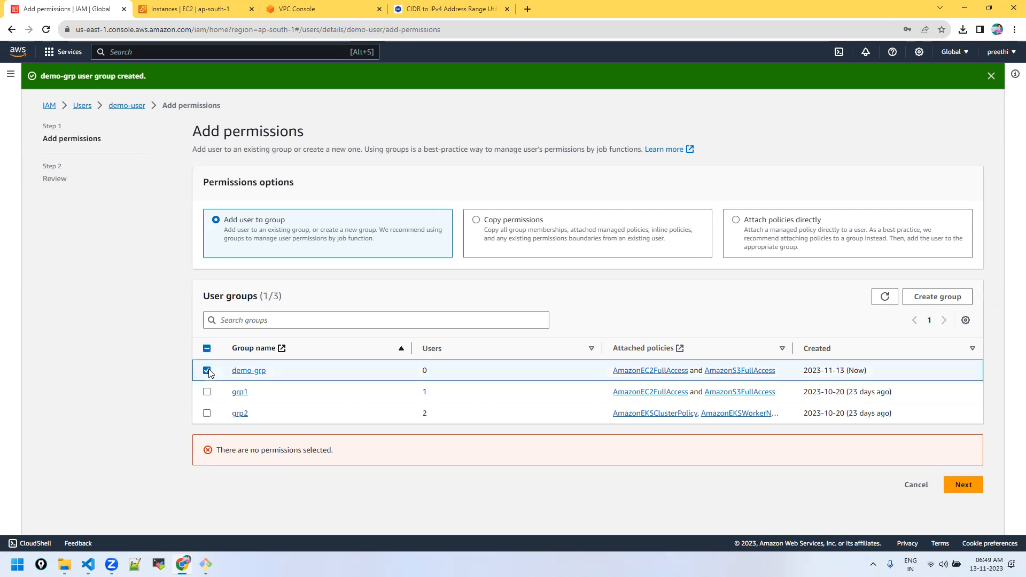
left_click(962, 484)
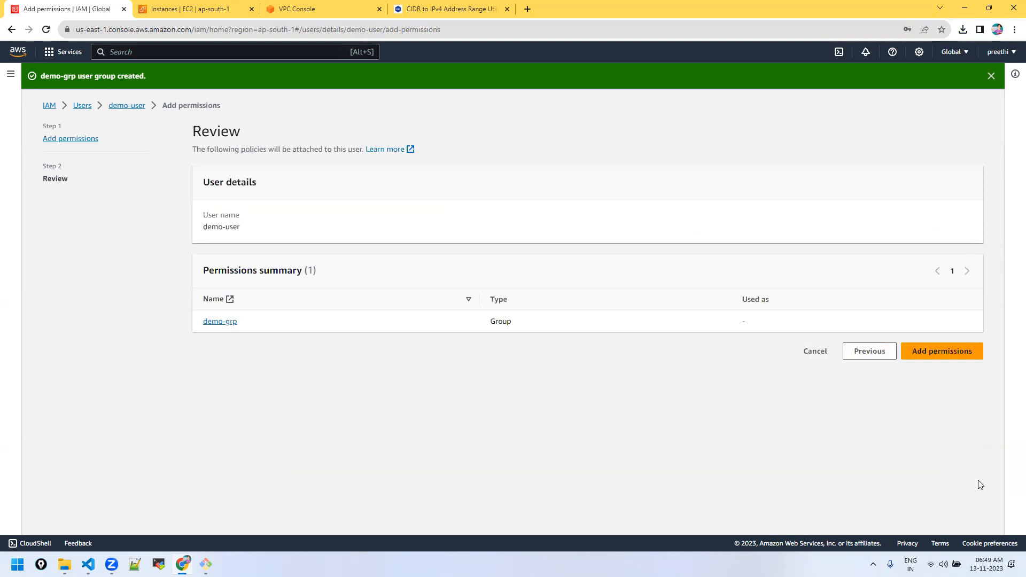
left_click(934, 350)
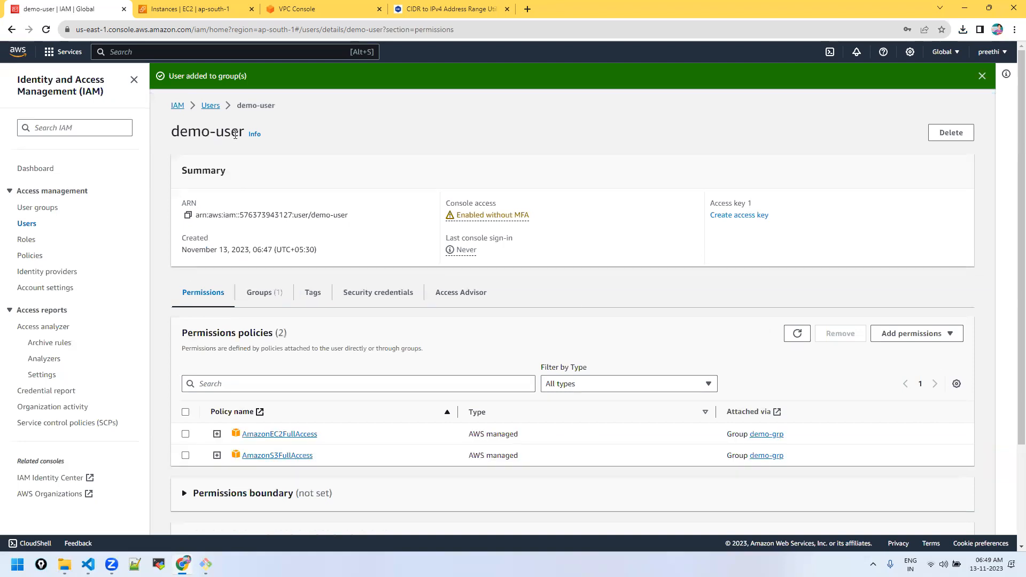
Step: Check demo-user's demo-grp membership and inherited policies, then sign out
left_click(256, 293)
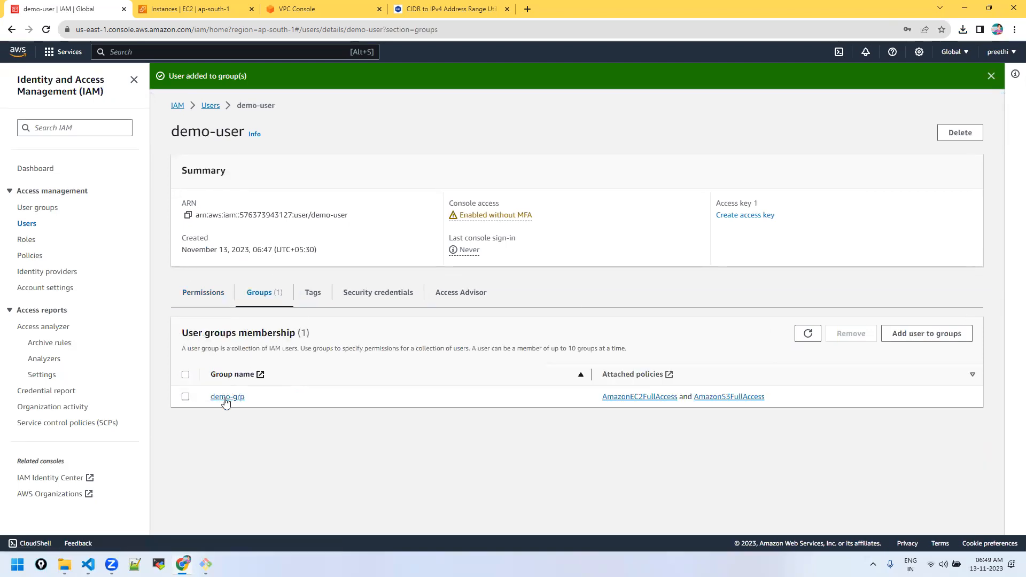
left_click(209, 299)
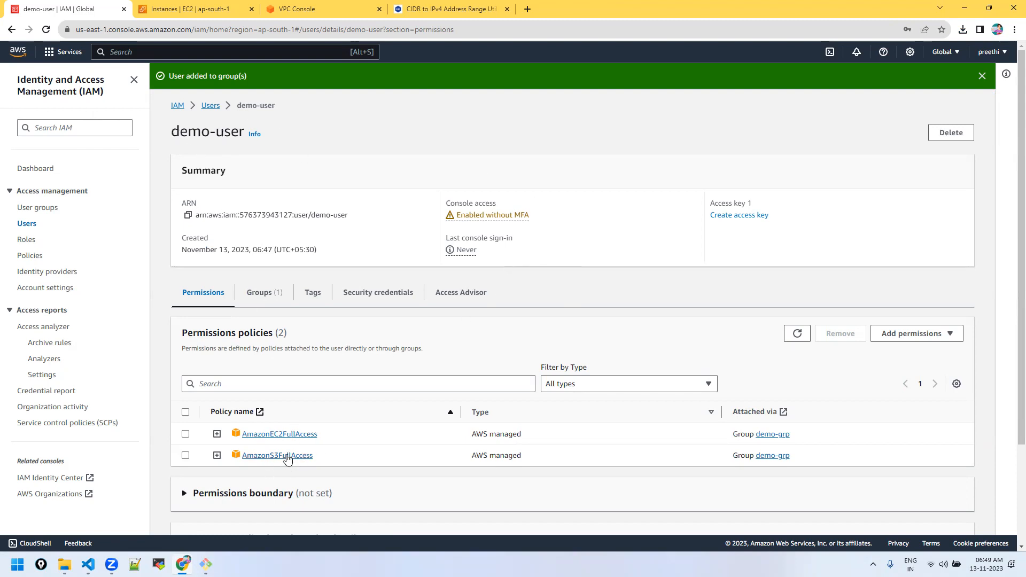
left_click(263, 295)
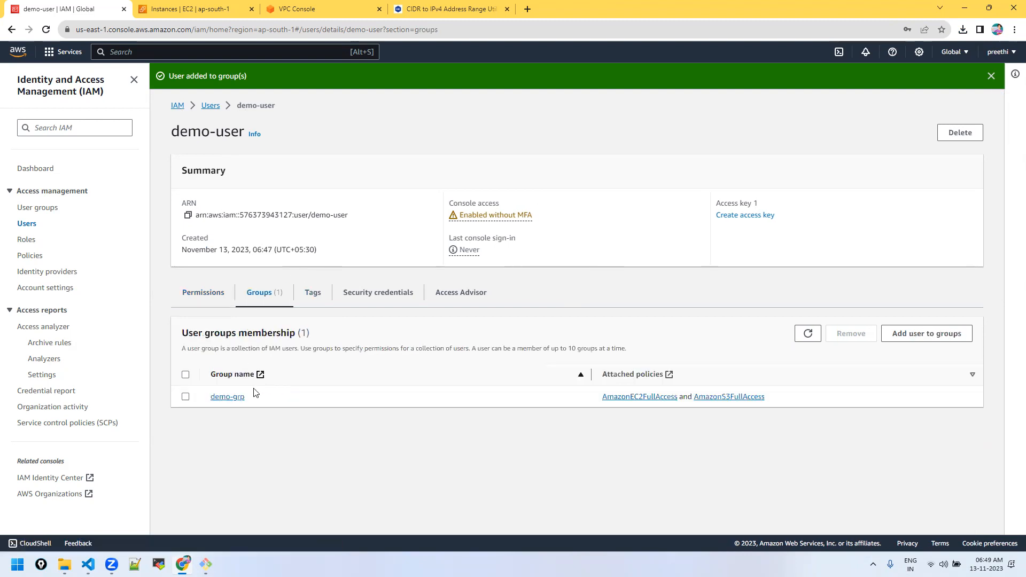
left_click(203, 294)
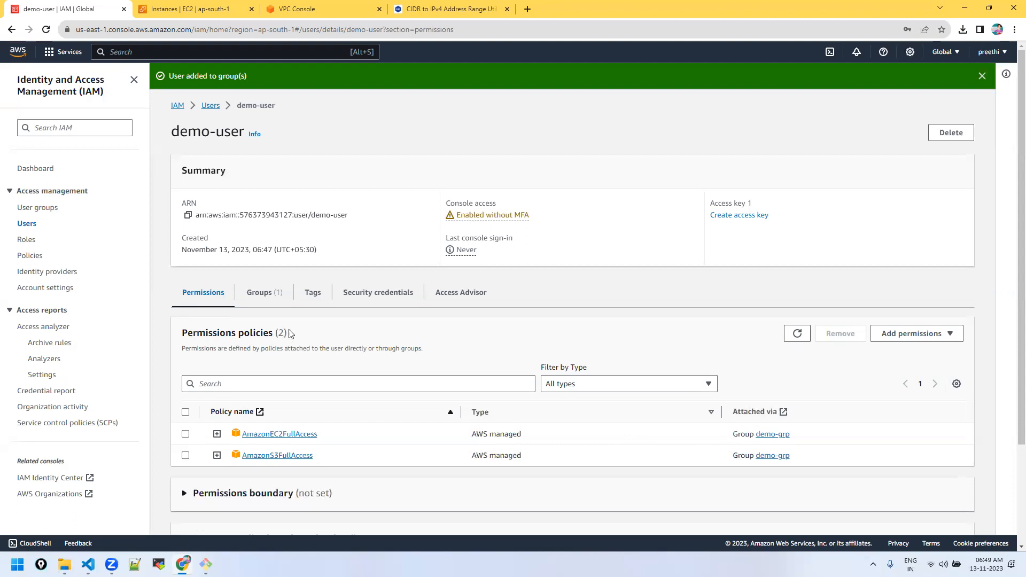
left_click(268, 300)
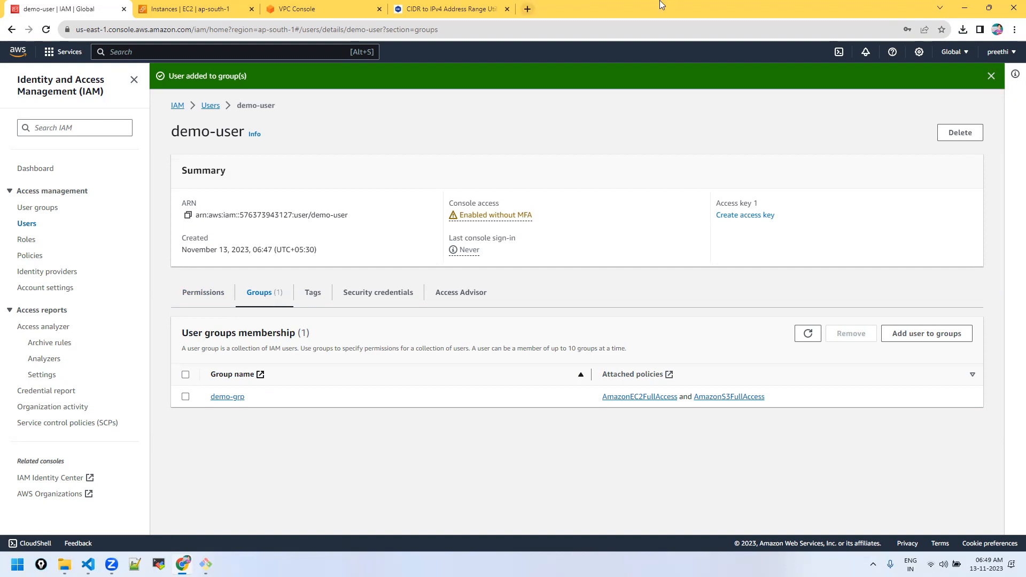
left_click(1007, 53)
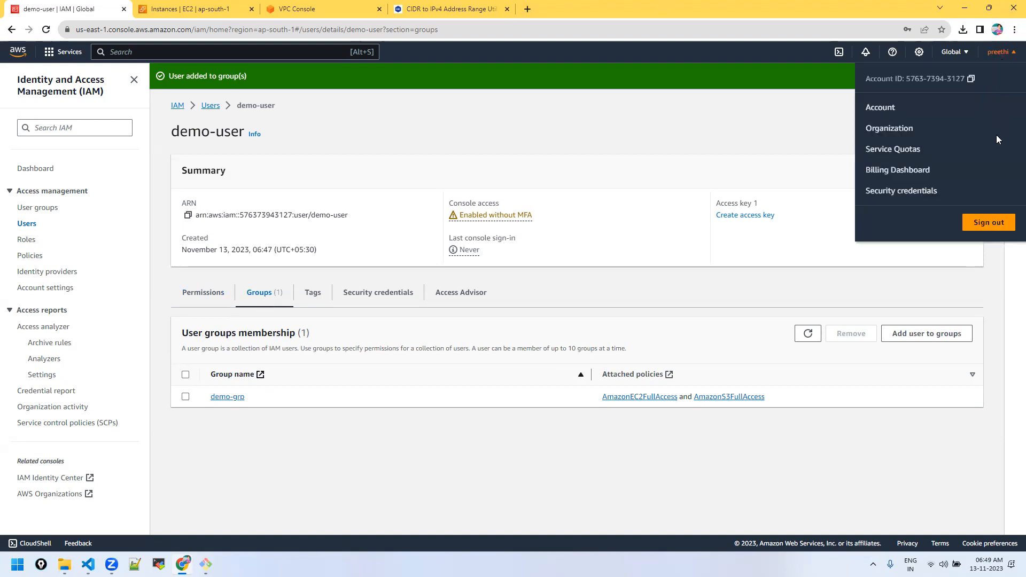
left_click(980, 223)
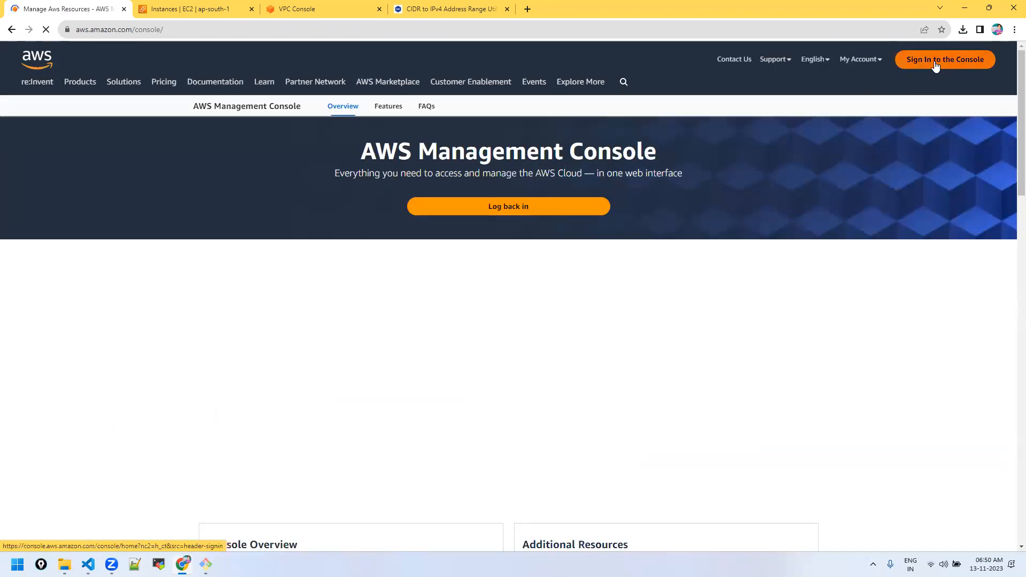
Step: Choose IAM user sign-in on the AWS Sign-In page, then switch to File Explorer
left_click(935, 64)
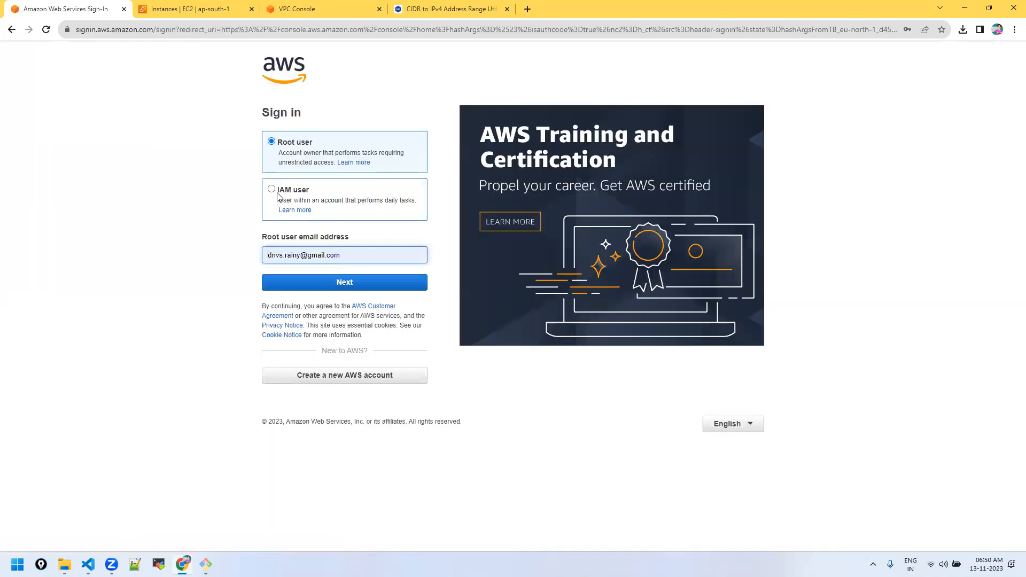
left_click(278, 194)
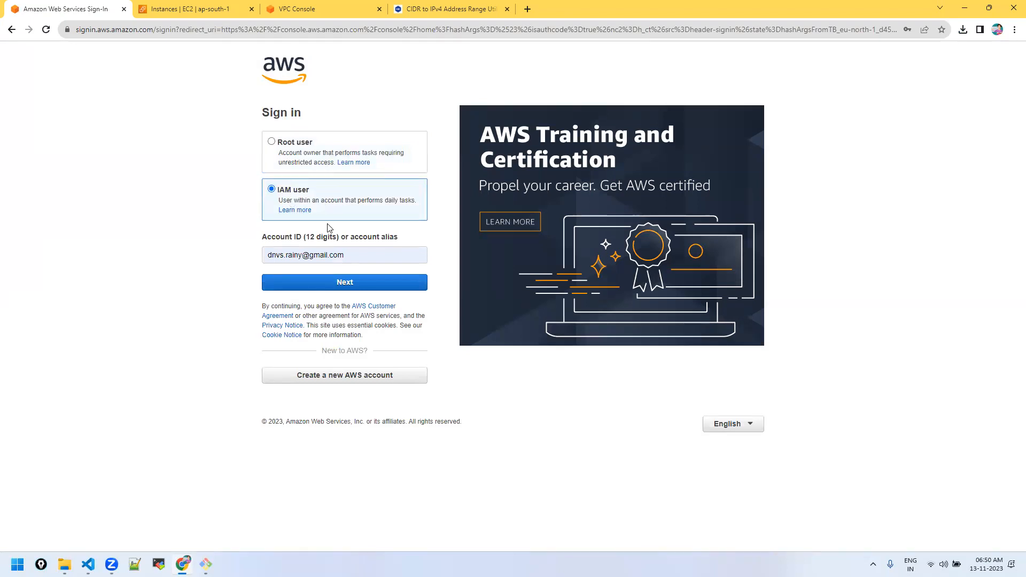
left_click(369, 259)
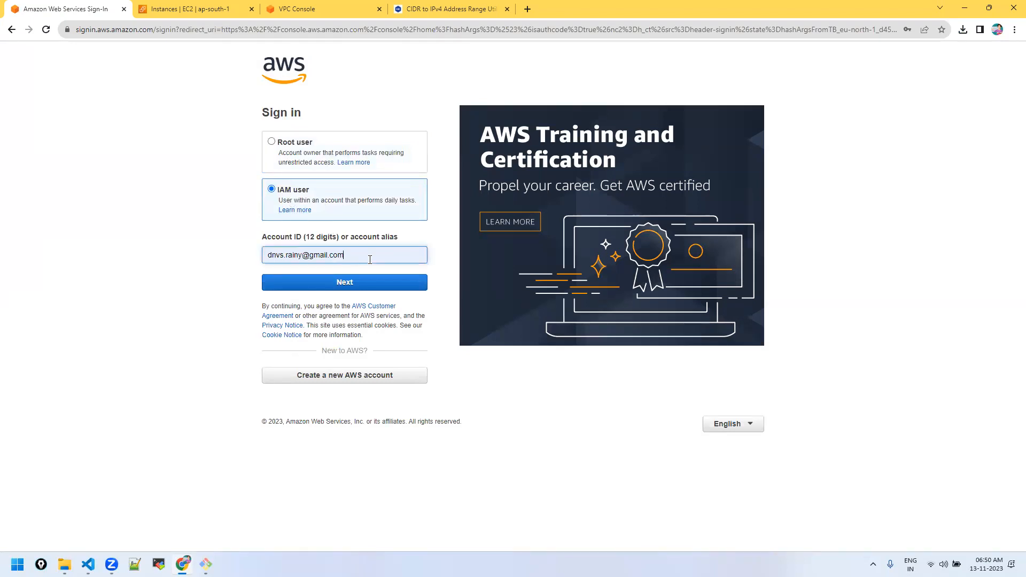
left_click(77, 306)
left_click(64, 564)
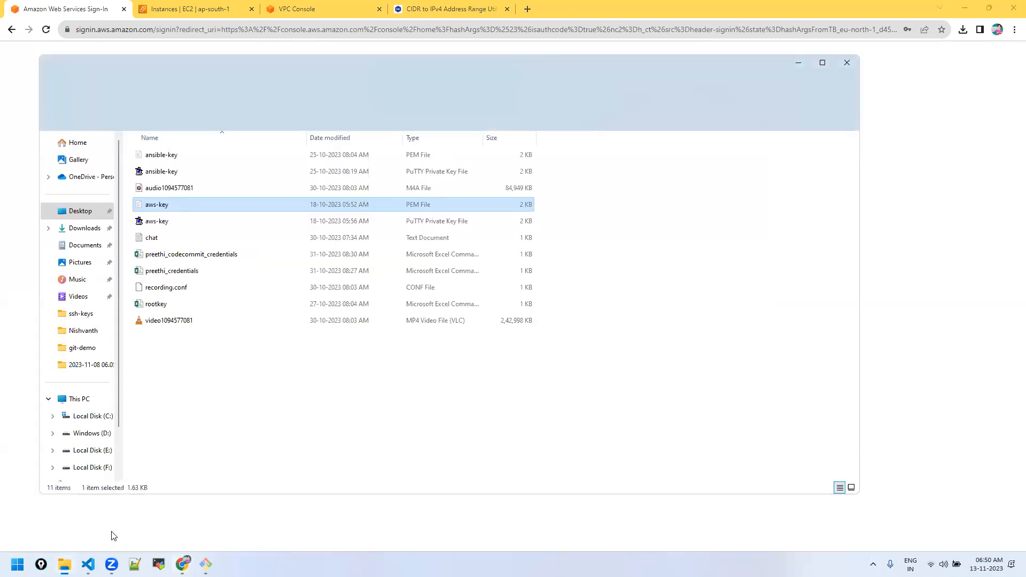
Step: Open the demo-user_credentials spreadsheet from Downloads
left_click(74, 232)
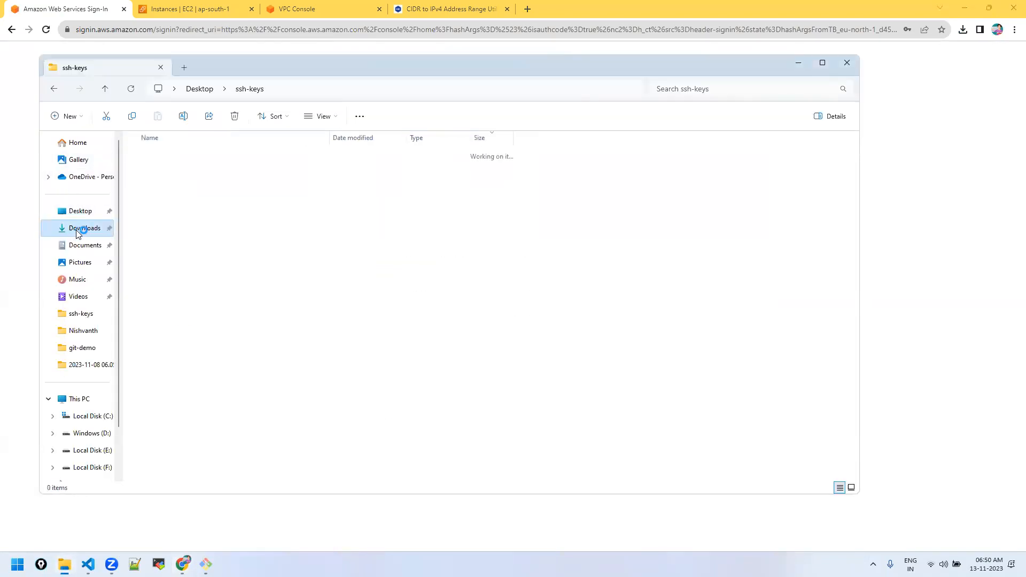
left_click(152, 175)
double_click(153, 175)
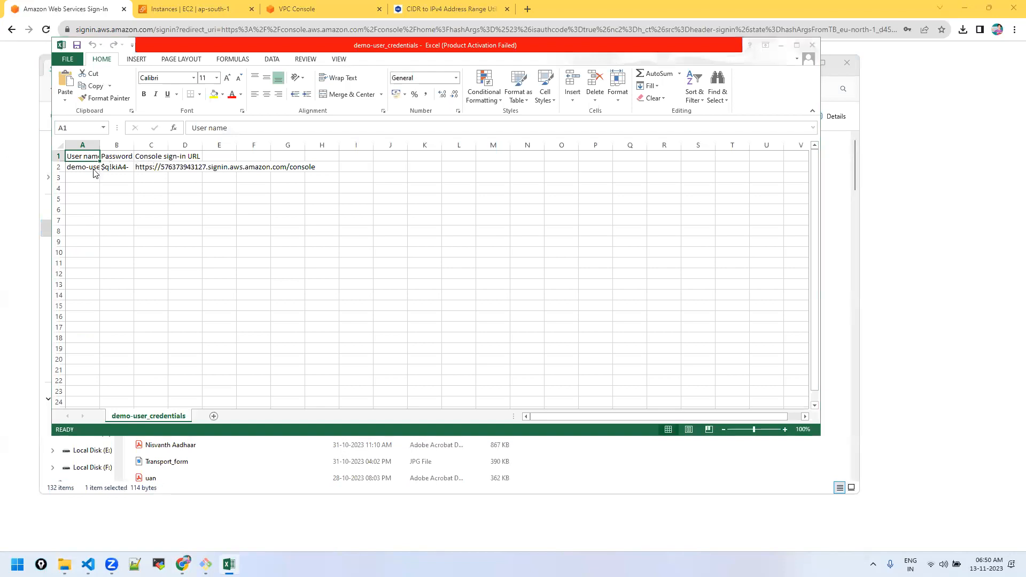
left_click(544, 343)
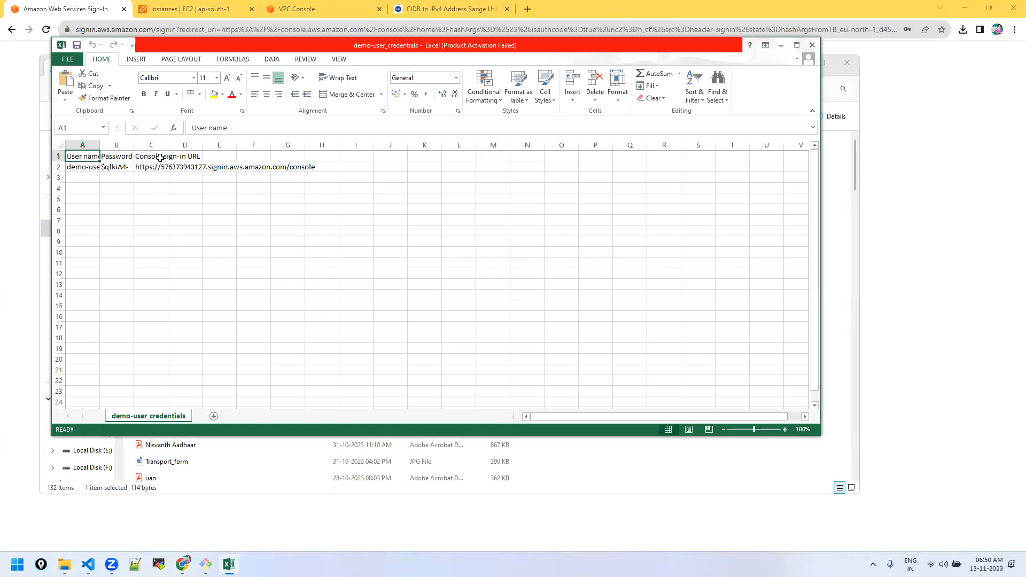
Step: Load the console sign-in URL from cell C2 in the browser
left_click(162, 157)
left_click(161, 166)
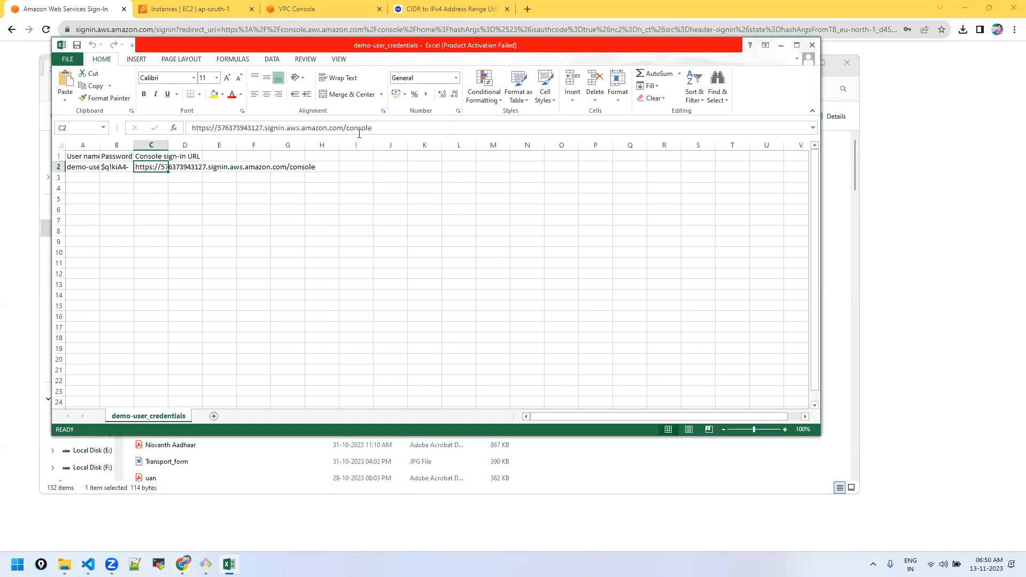
triple_click(390, 132)
key("ctrl+c")
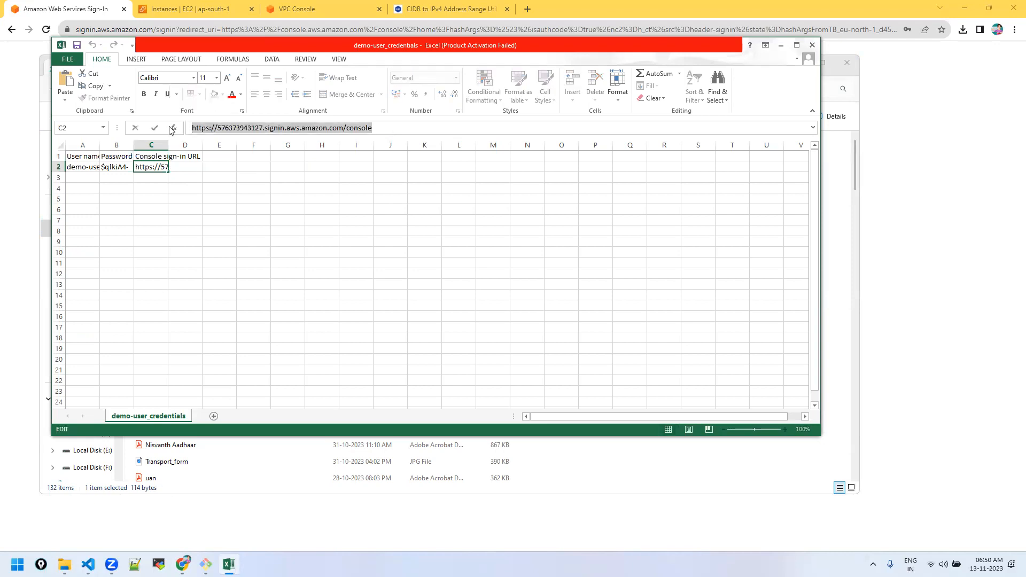
left_click(781, 45)
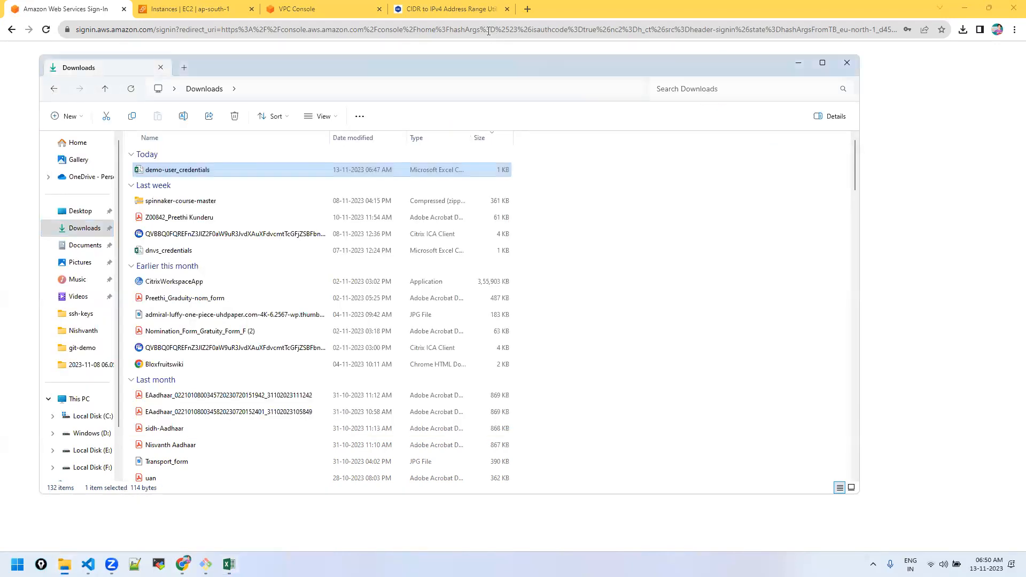
left_click(488, 30)
key("ctrl+v")
key("Return")
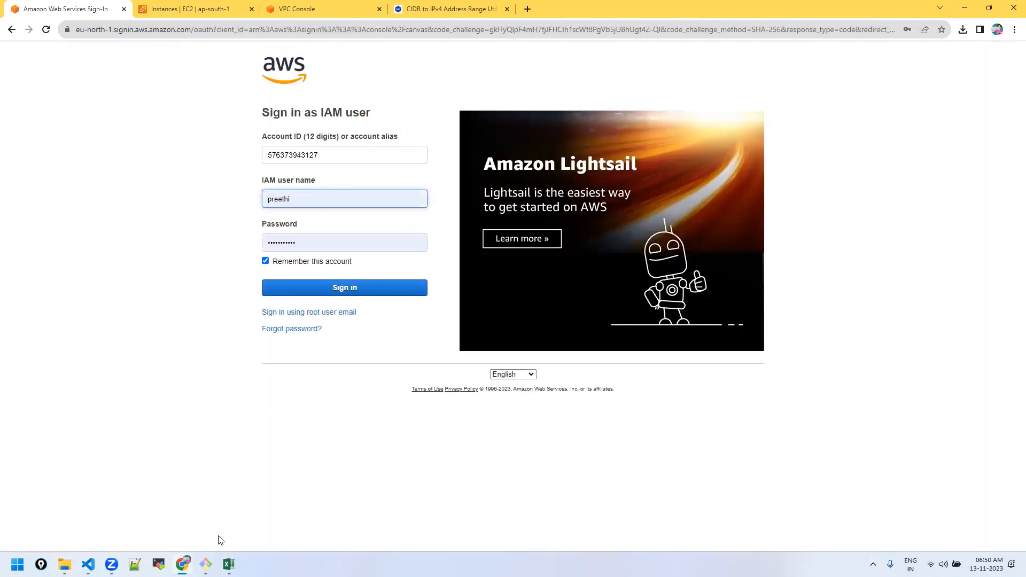
Step: Fill in demo-user as the IAM user name, copied from cell A2
key("alt+Tab")
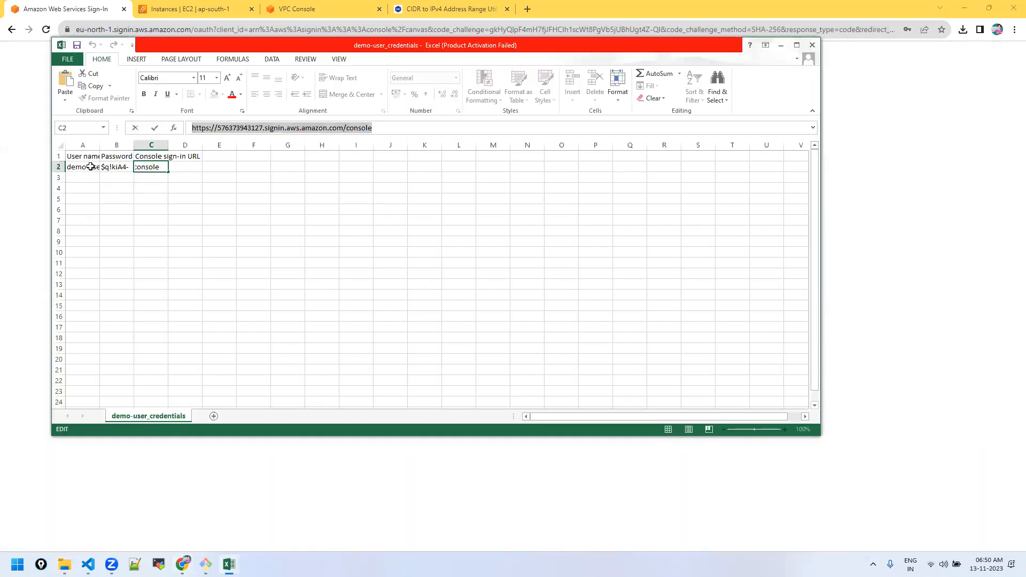
left_click(90, 166)
key("ctrl+c")
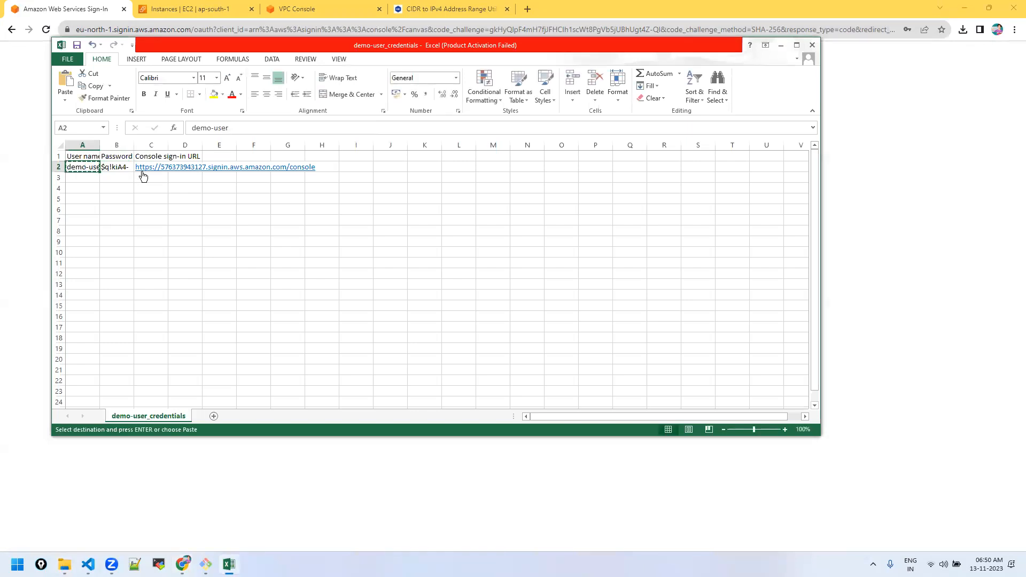
left_click(781, 49)
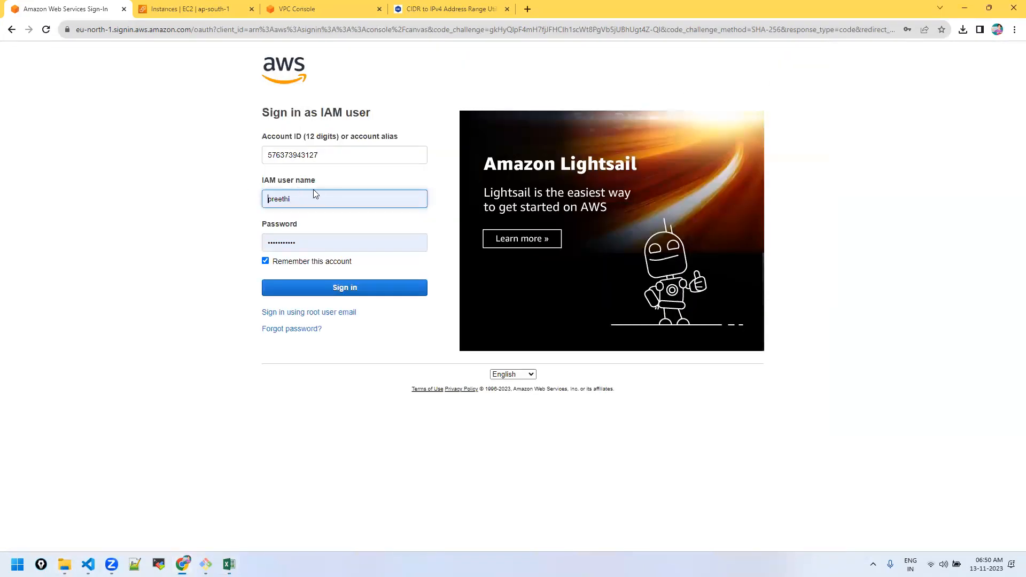
left_click_drag(318, 198, 245, 202)
key("ctrl+v")
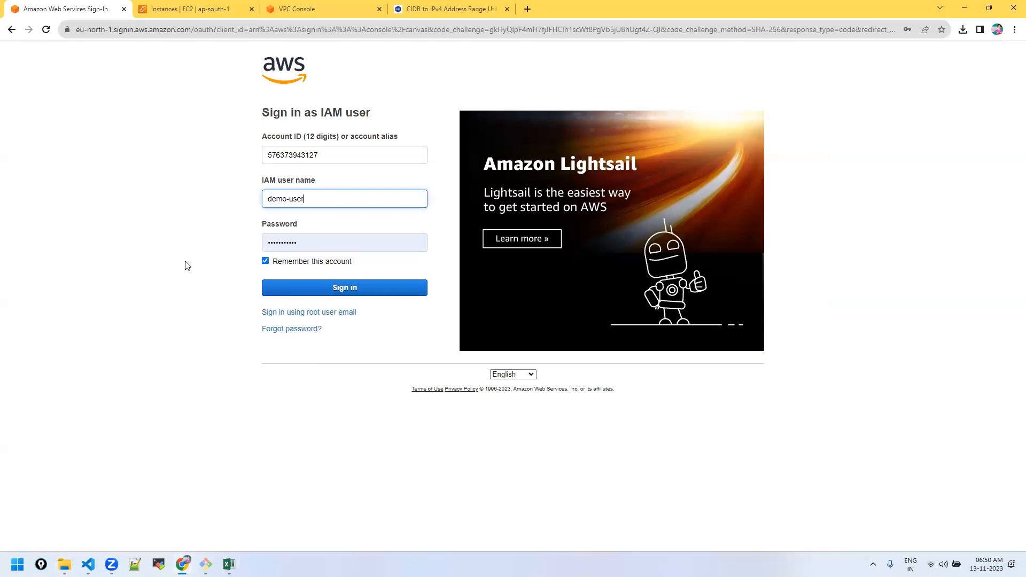
Step: Paste the password from cell B2 into the Password field and sign in
left_click(229, 564)
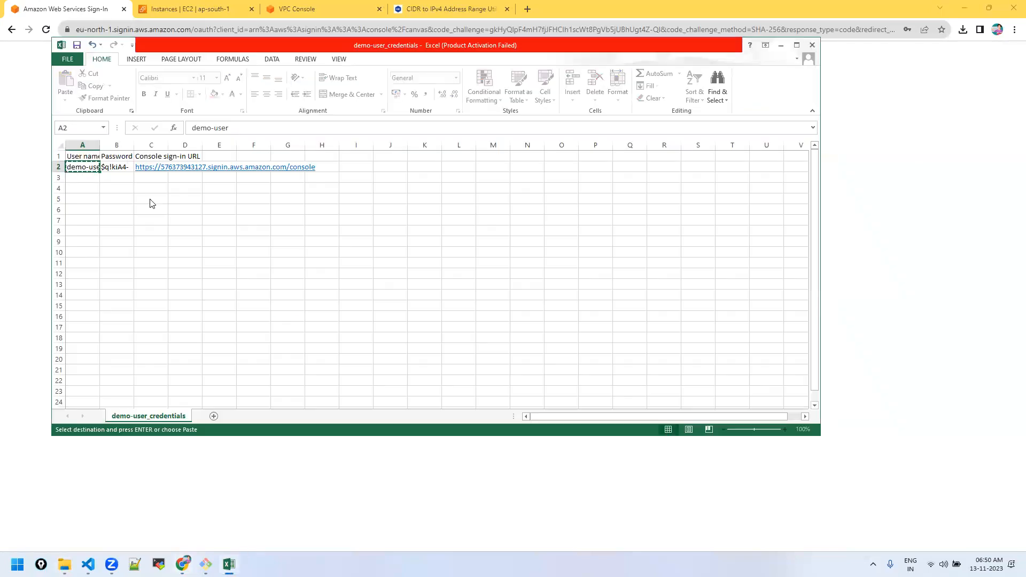
left_click(116, 168)
triple_click(228, 128)
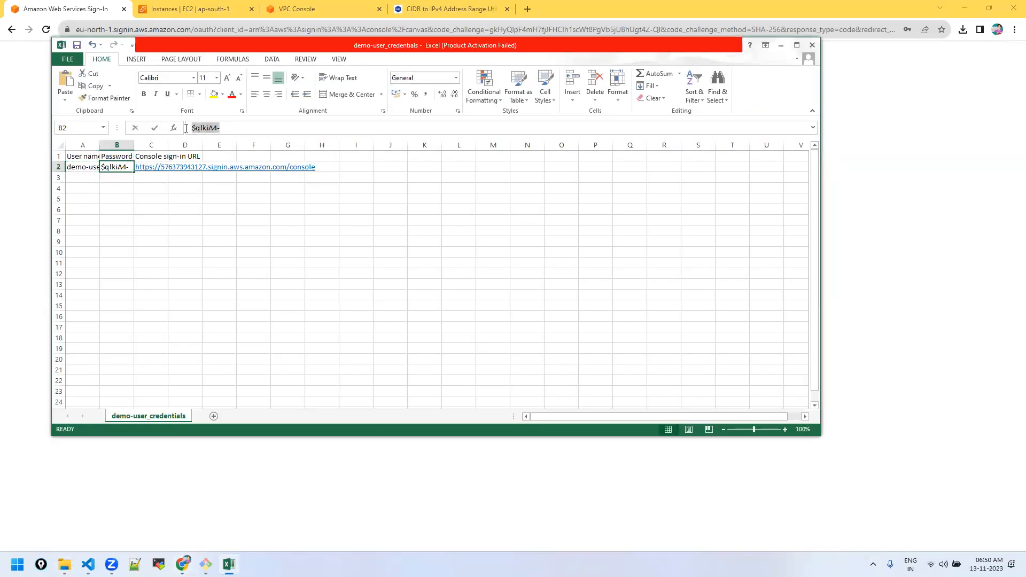
key("ctrl+c")
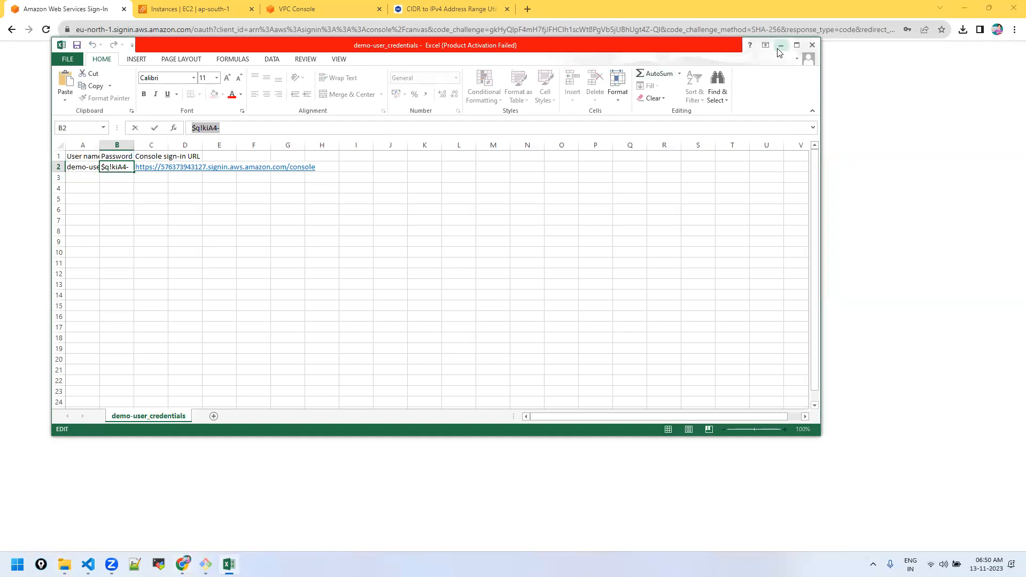
left_click(781, 45)
left_click(317, 241)
key("ctrl+v")
left_click_drag(318, 241, 260, 244)
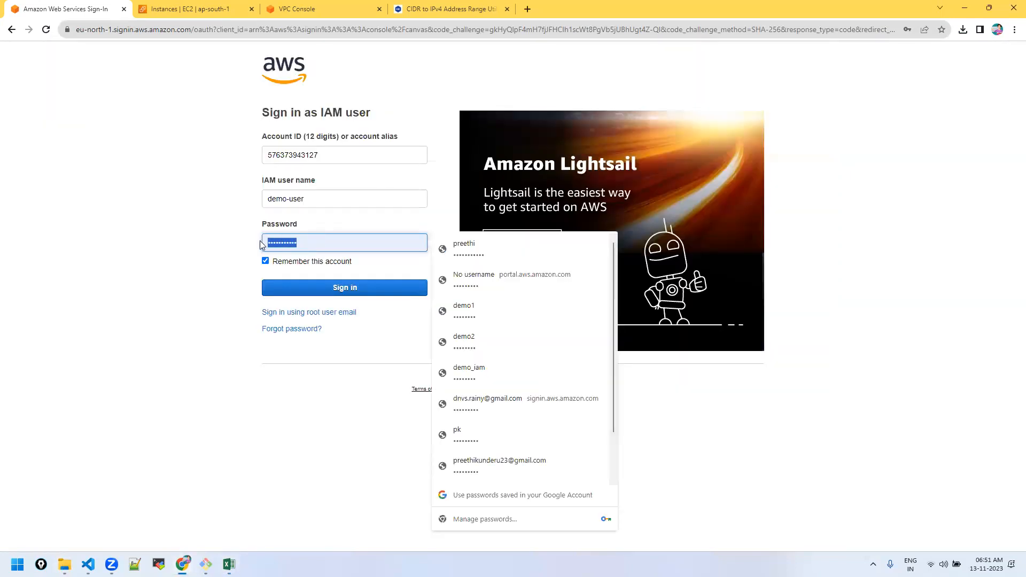
key("ctrl+v")
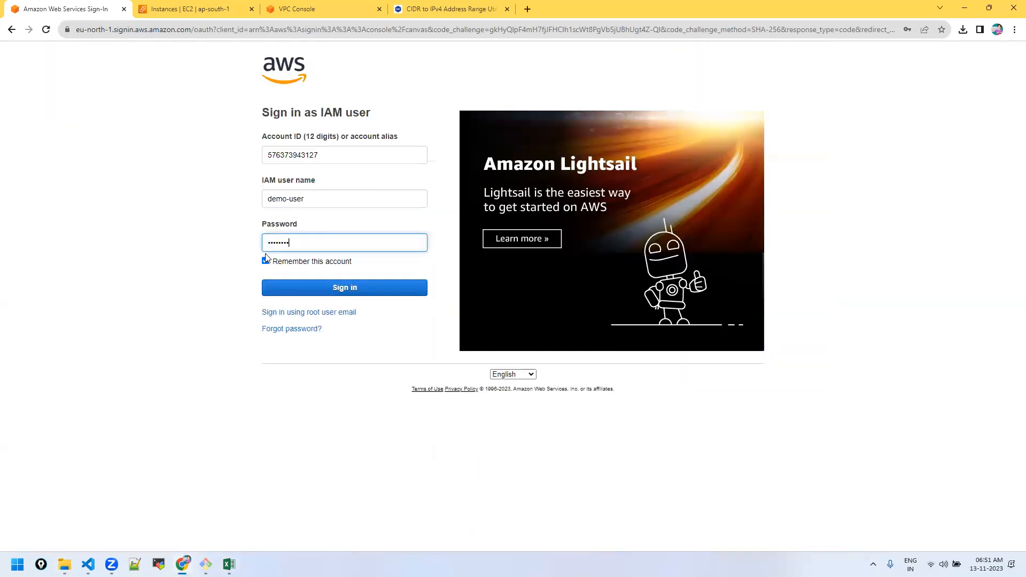
left_click(302, 289)
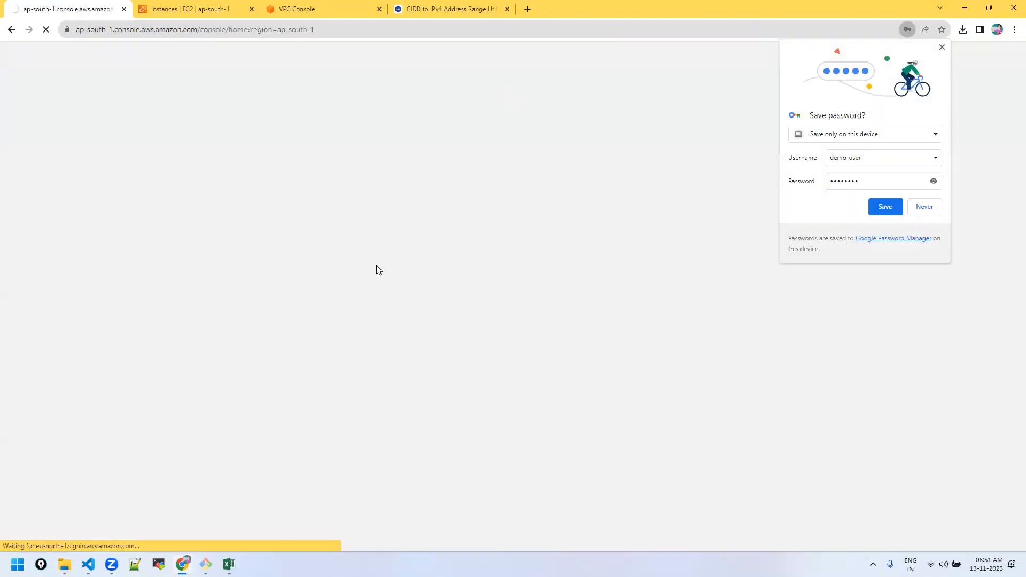
Step: Save the password, then list all three EC2 instances (public-ec2, pvt-ec2, demo) by removing the running-only filter
left_click(885, 207)
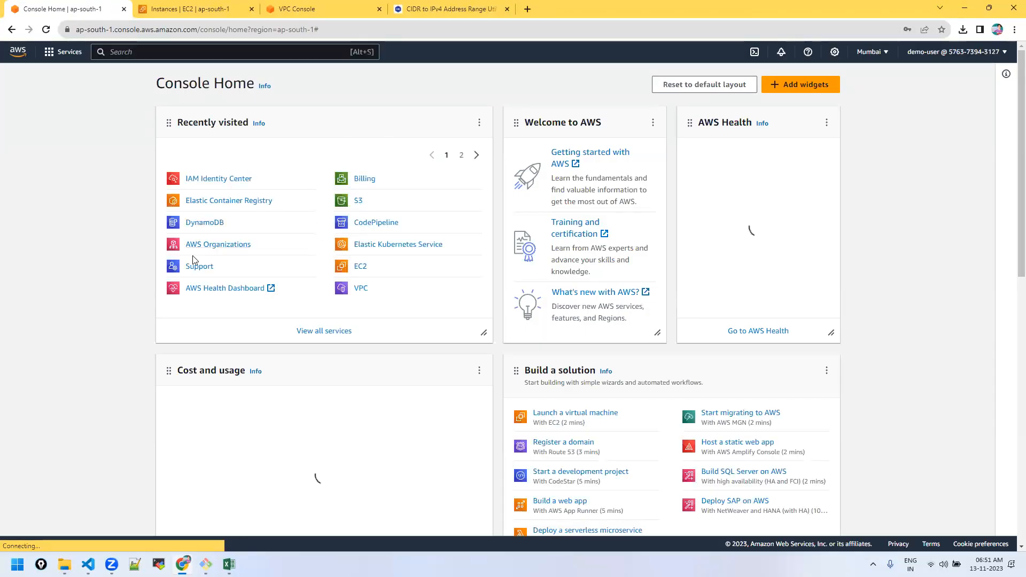
left_click(362, 268)
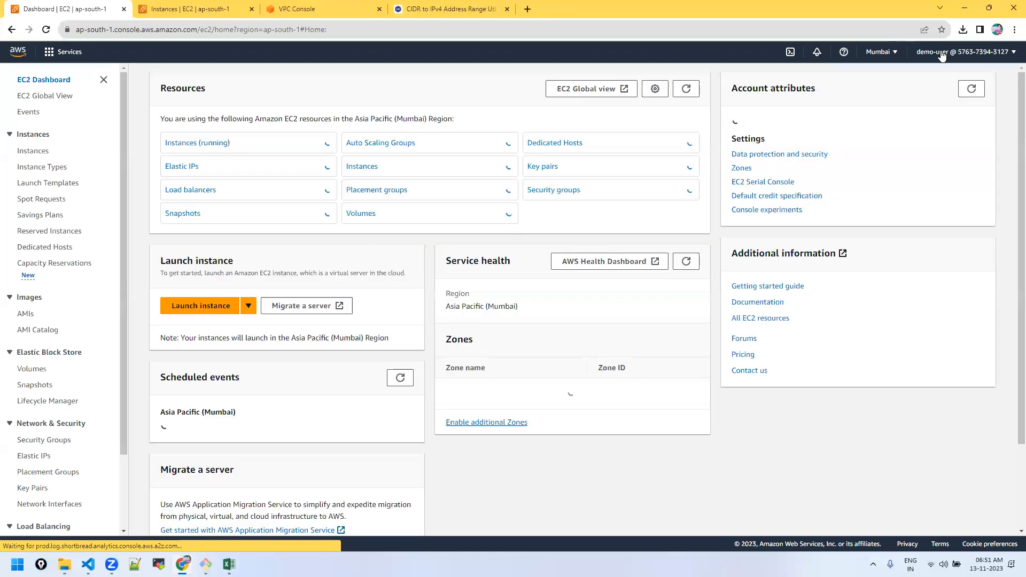
left_click(942, 53)
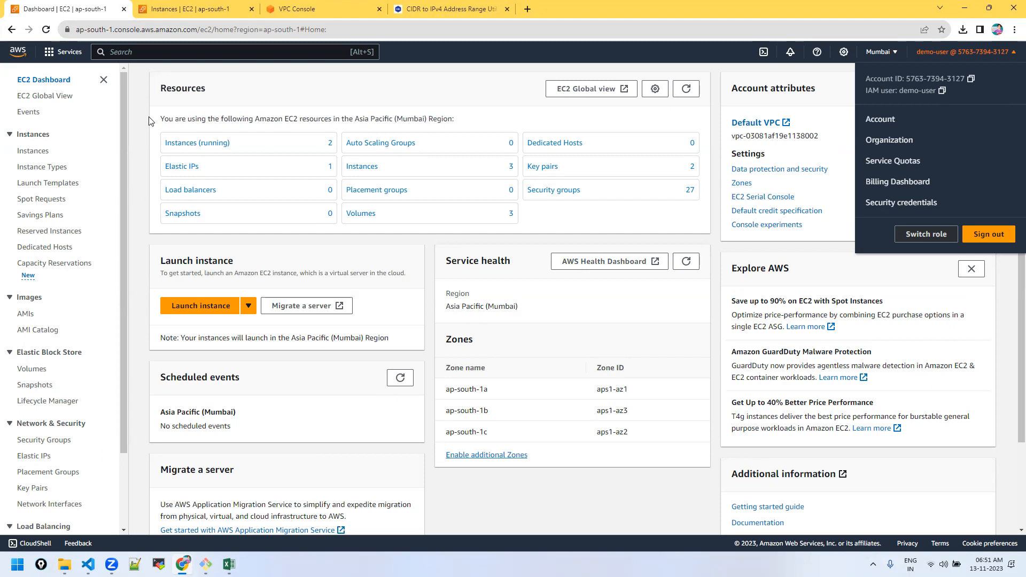
left_click(173, 152)
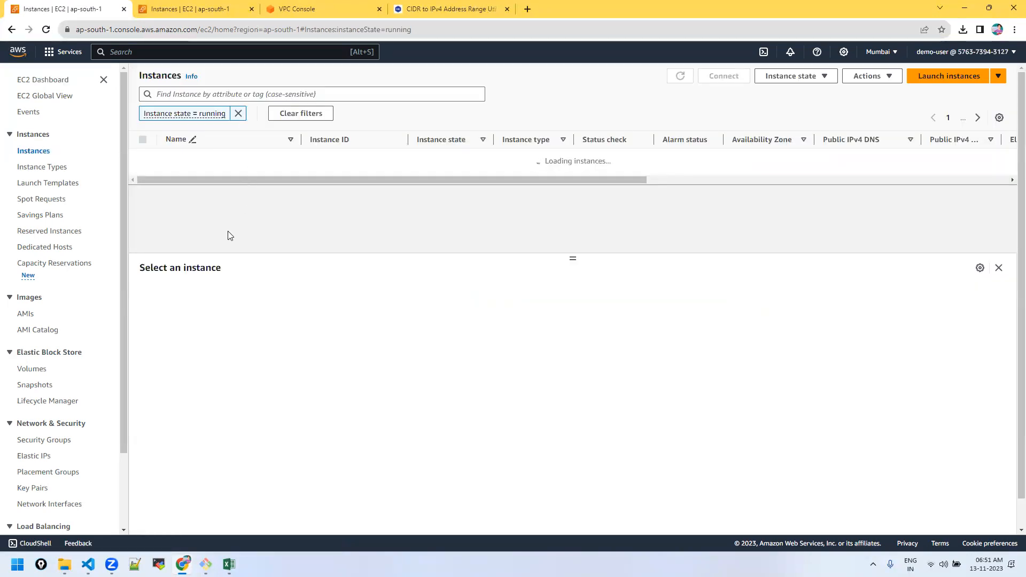
left_click(238, 115)
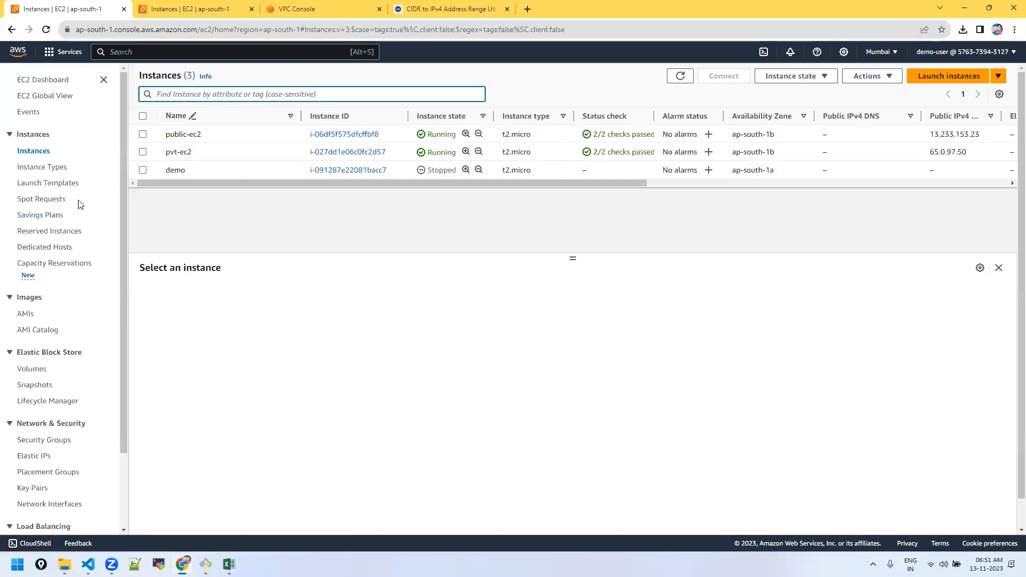
left_click(157, 53)
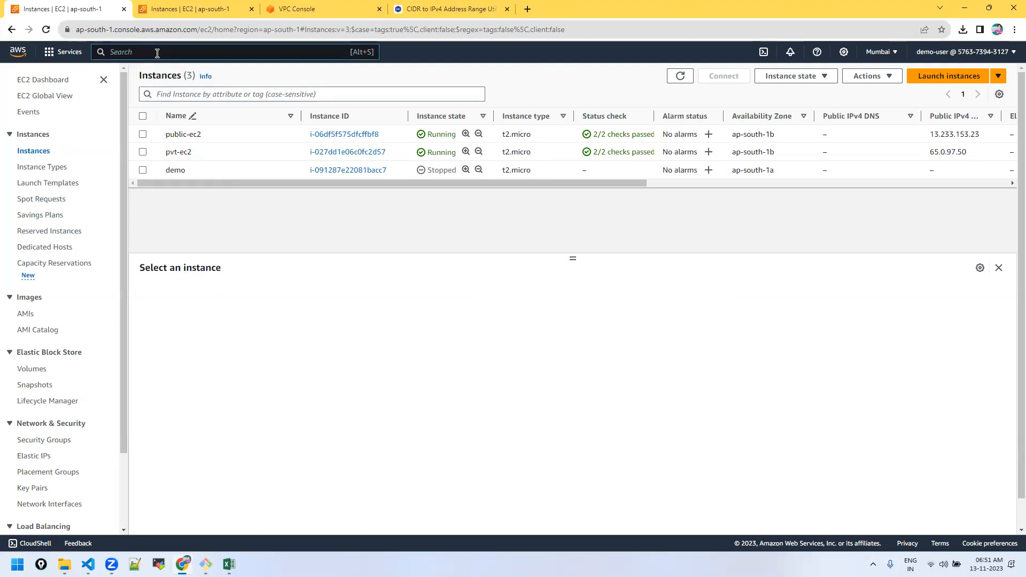
Step: Open S3 to review the account's five buckets, then go to the DynamoDB getting-started page
type("s3")
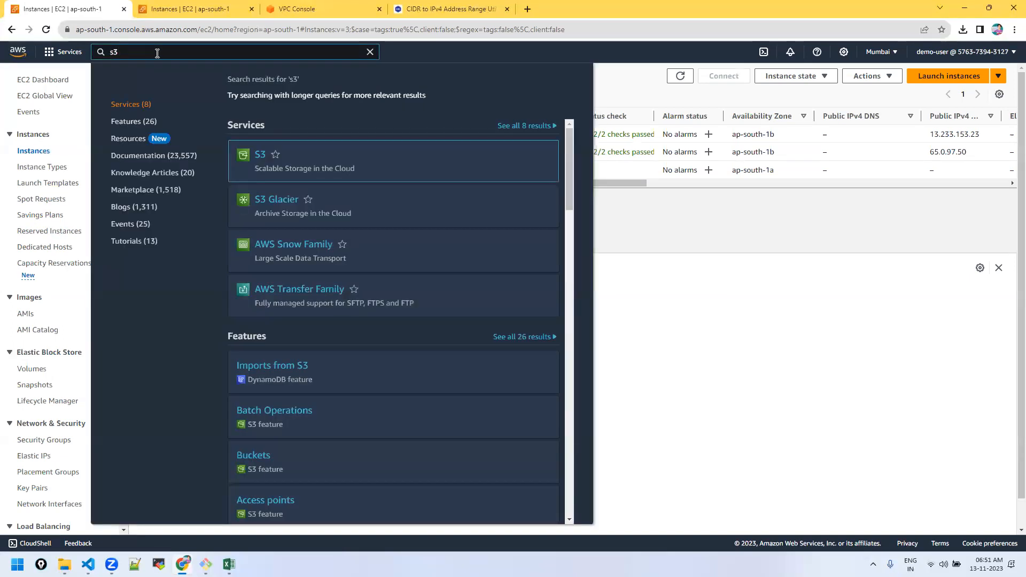
left_click(259, 155)
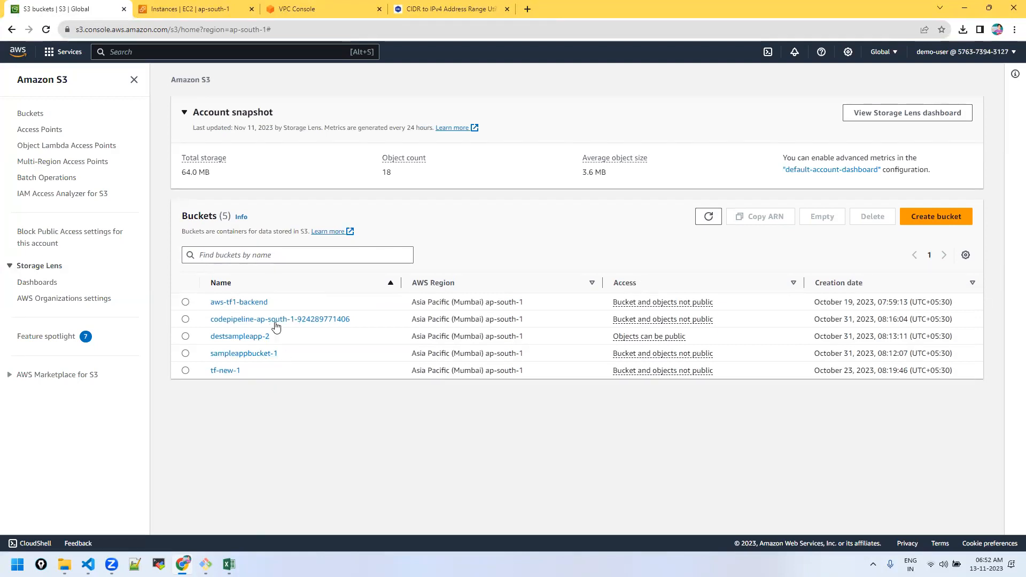
left_click(127, 51)
type("dynamodb")
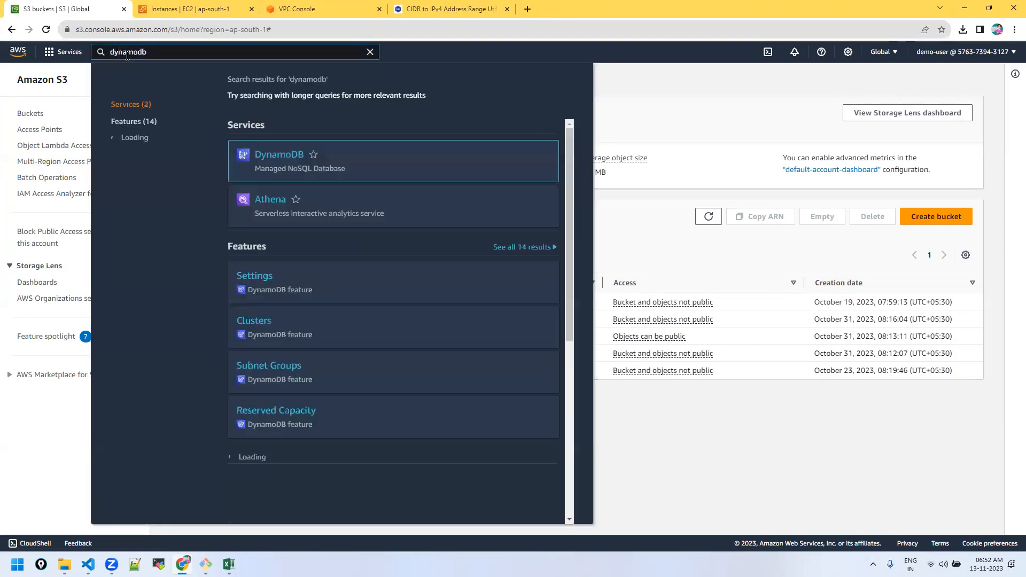
key("Return")
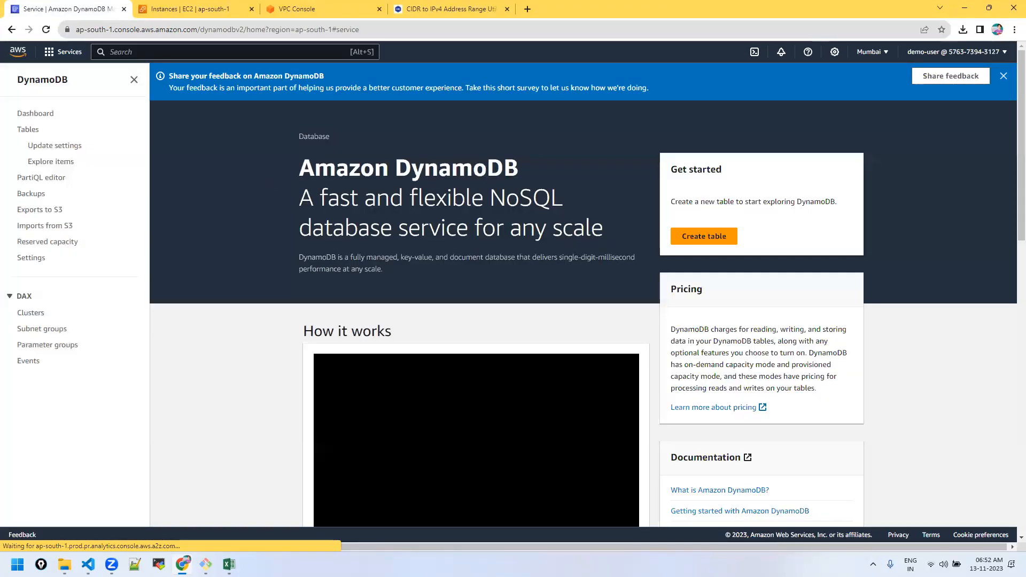
Step: Start a new DynamoDB table named 'example' and try creating it without a partition key
left_click(715, 238)
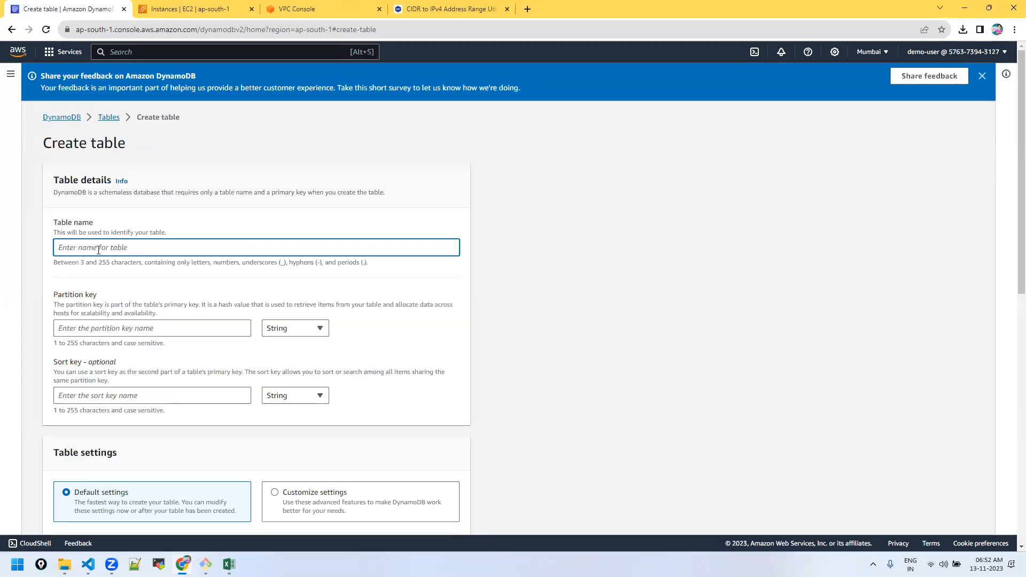
type("example")
scroll(212, 273, "down", 10)
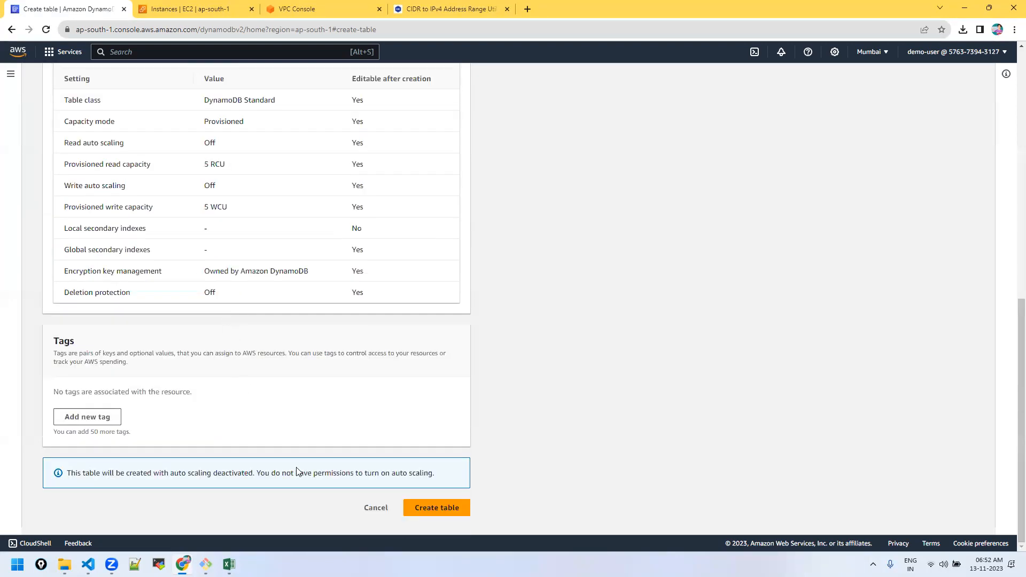
left_click(441, 510)
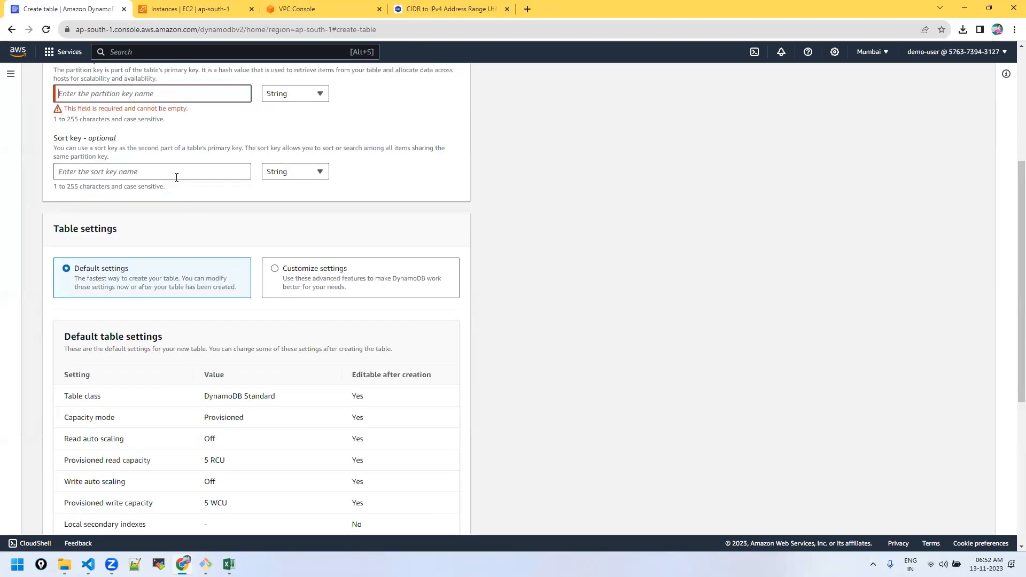
scroll(179, 187, "up", 4)
Step: Set partition key LockID, retry creating the table, and read the dynamodb:CreateTable not-authorized error
left_click(81, 311)
left_click(142, 333)
scroll(501, 354, "down", 1)
scroll(502, 354, "down", 10)
left_click(437, 505)
scroll(436, 497, "down", 1)
left_click_drag(216, 449, 466, 472)
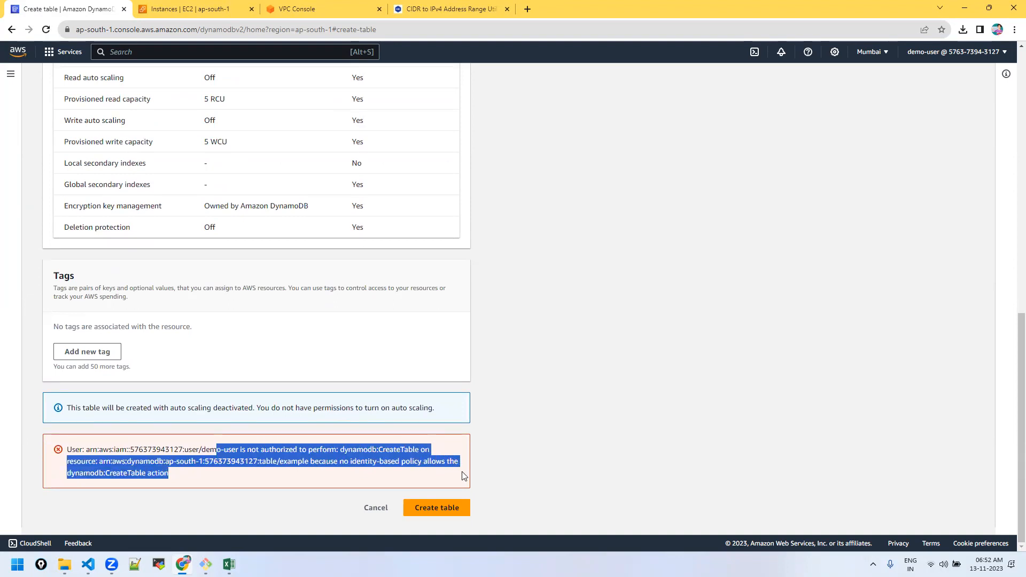
left_click(414, 474)
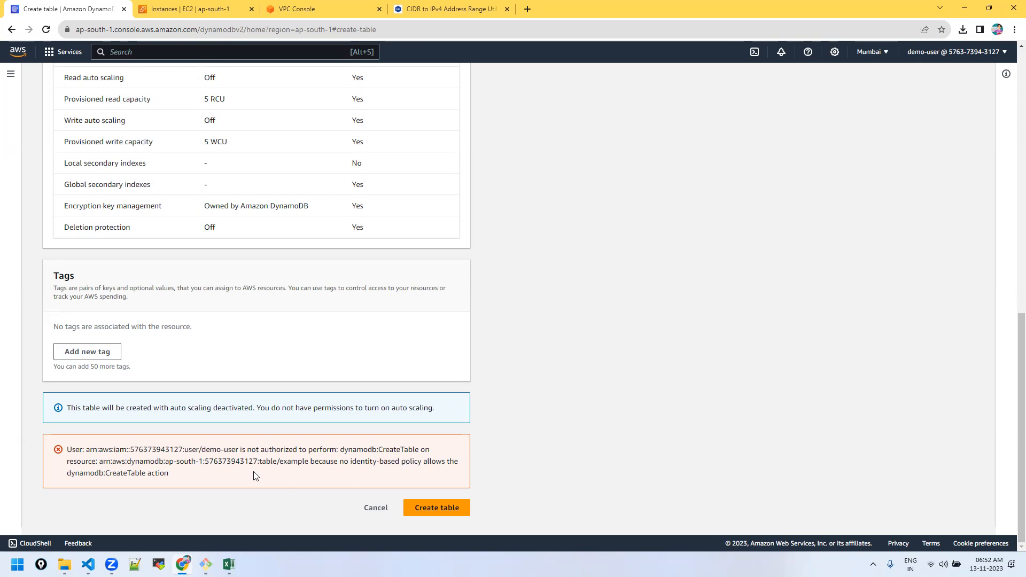
scroll(255, 476, "up", 10)
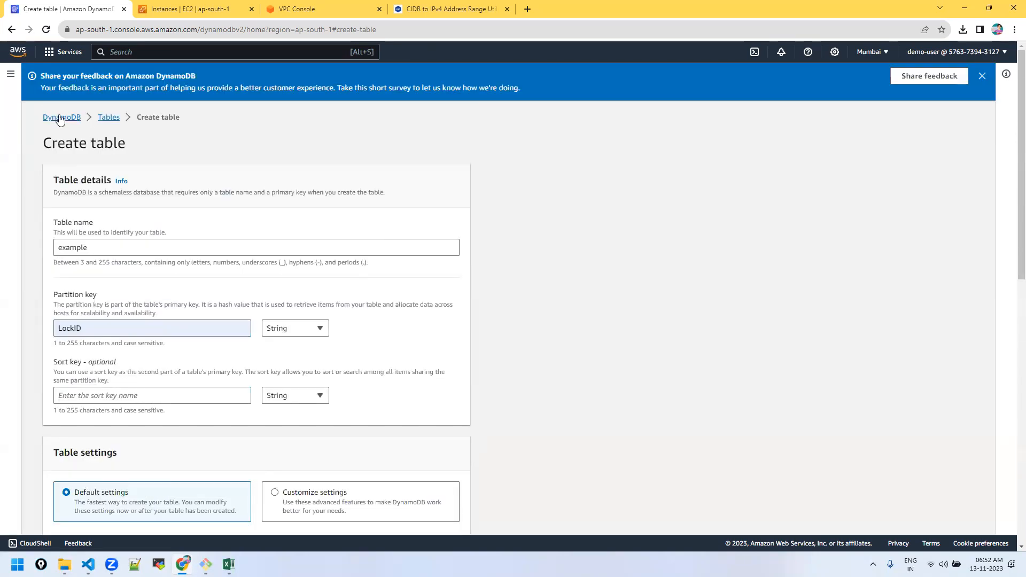
Step: Open the EKS Clusters list and read the not-authorized error for listing clusters
left_click(119, 52)
type("eks")
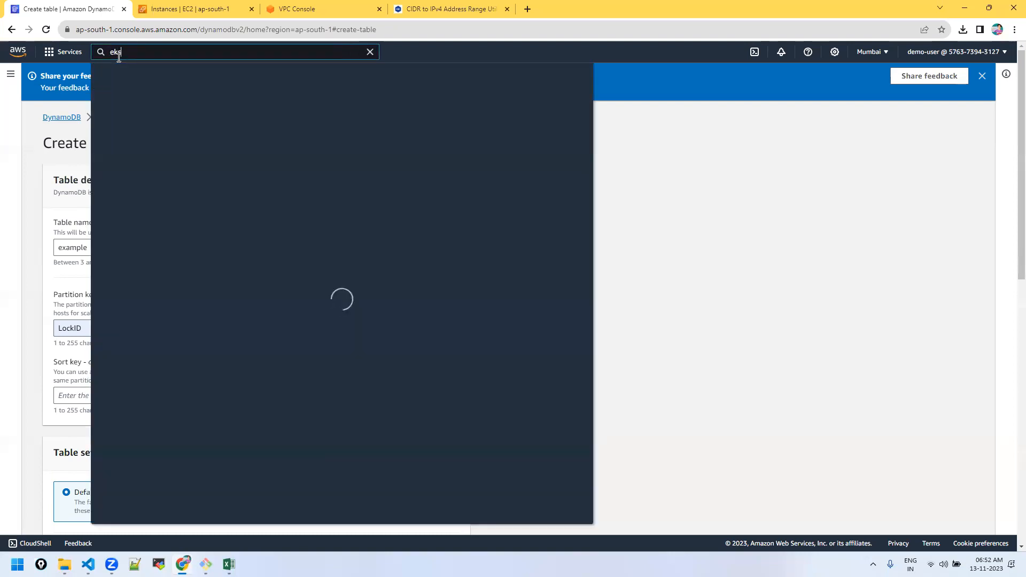
key("Return")
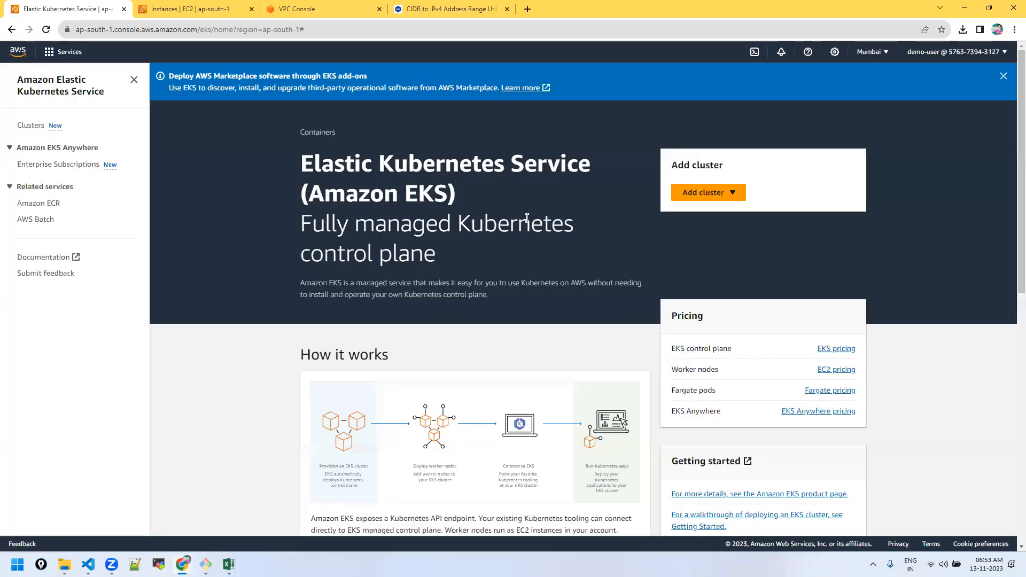
left_click(37, 126)
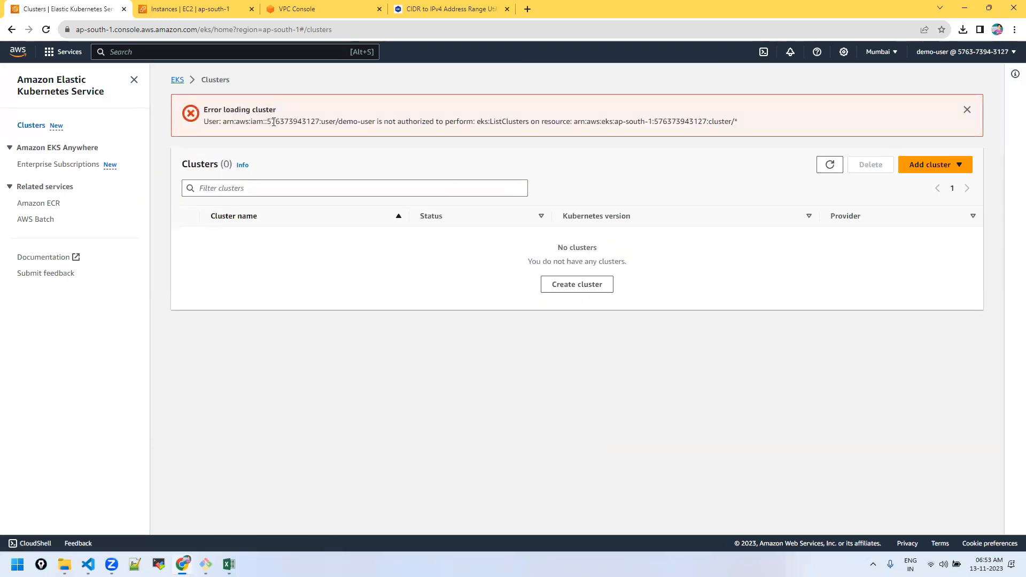
left_click_drag(286, 111, 218, 109)
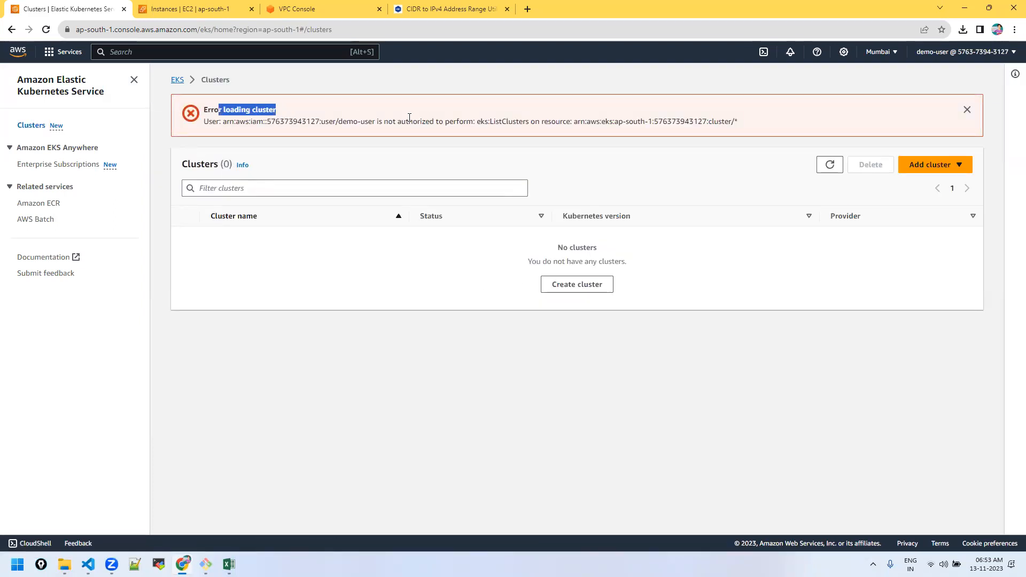
left_click_drag(388, 122, 744, 122)
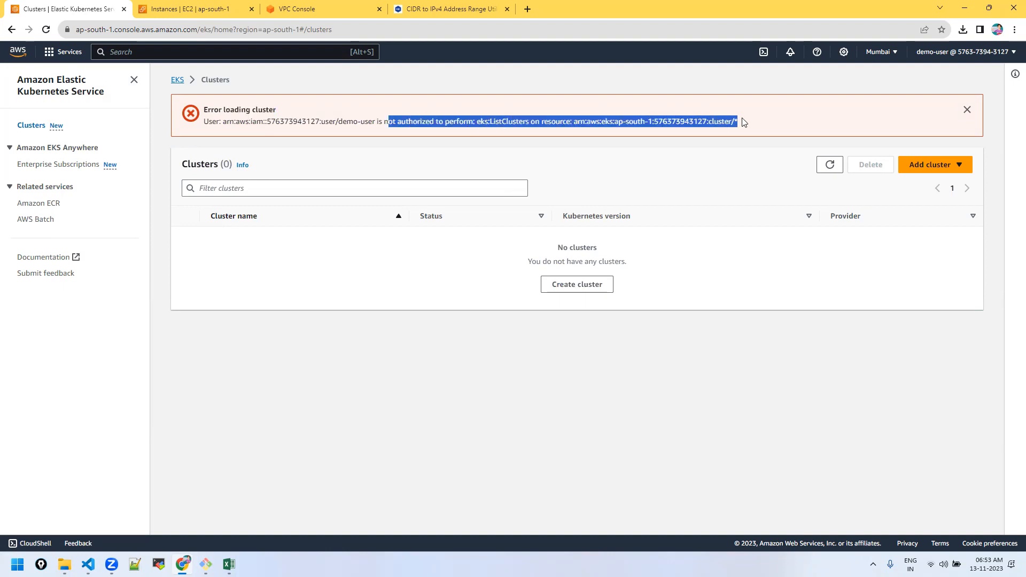
Step: Start creating an EKS cluster, see the role list fail on iam:ListRoles, and return to EKS home
left_click(929, 174)
left_click(916, 182)
scroll(374, 270, "down", 4)
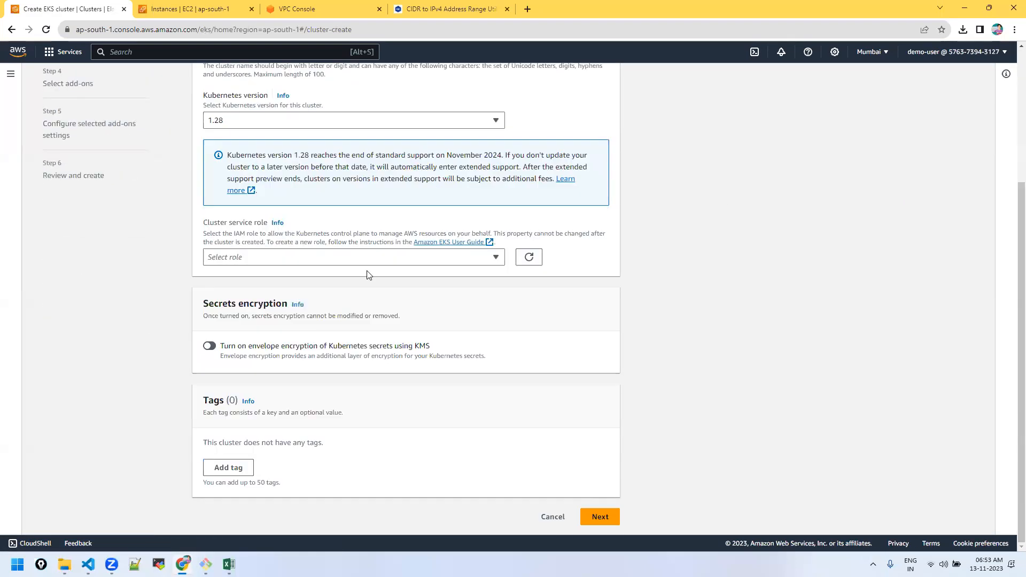
left_click(605, 518)
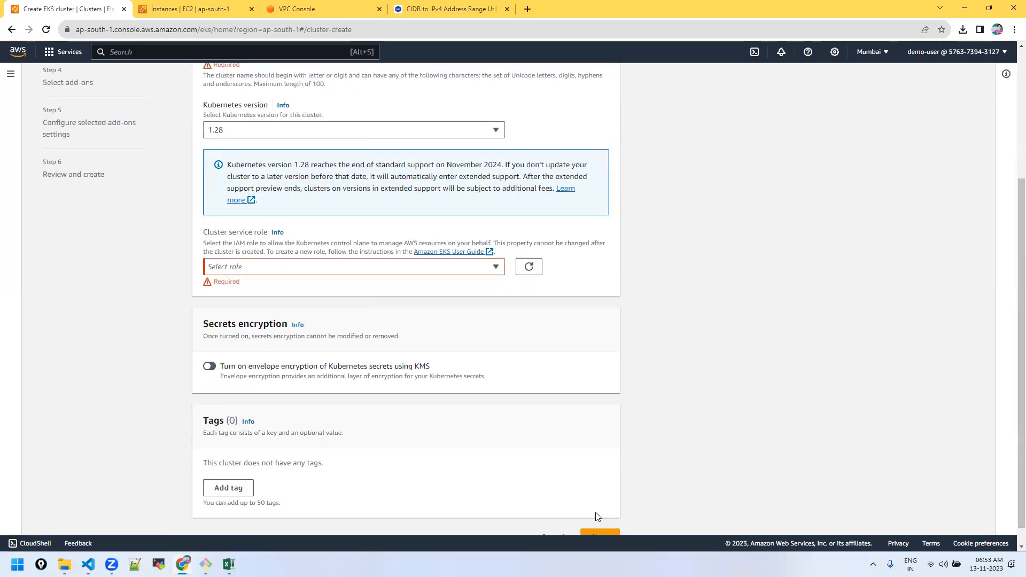
left_click(317, 268)
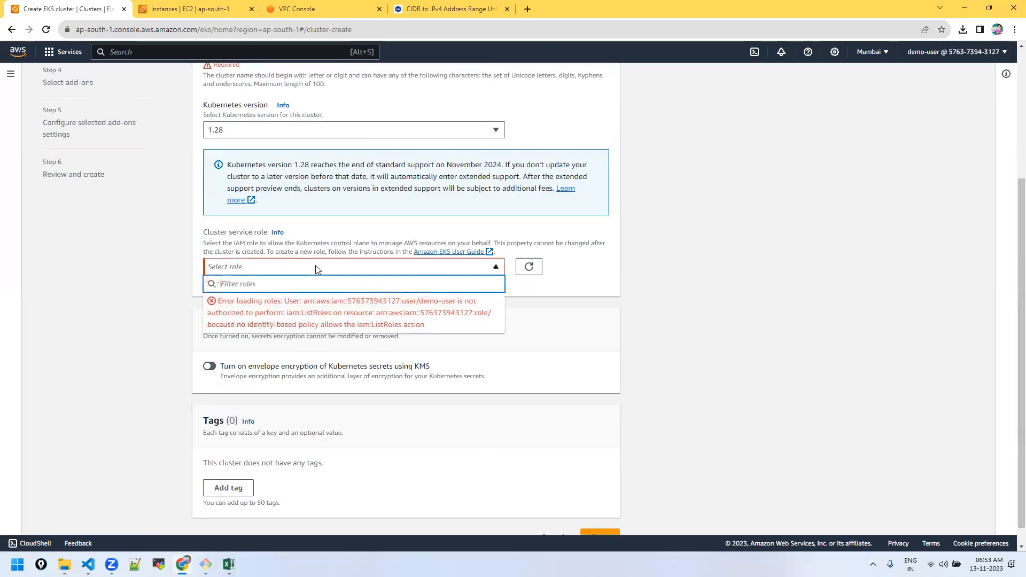
left_click(149, 303)
scroll(151, 299, "up", 4)
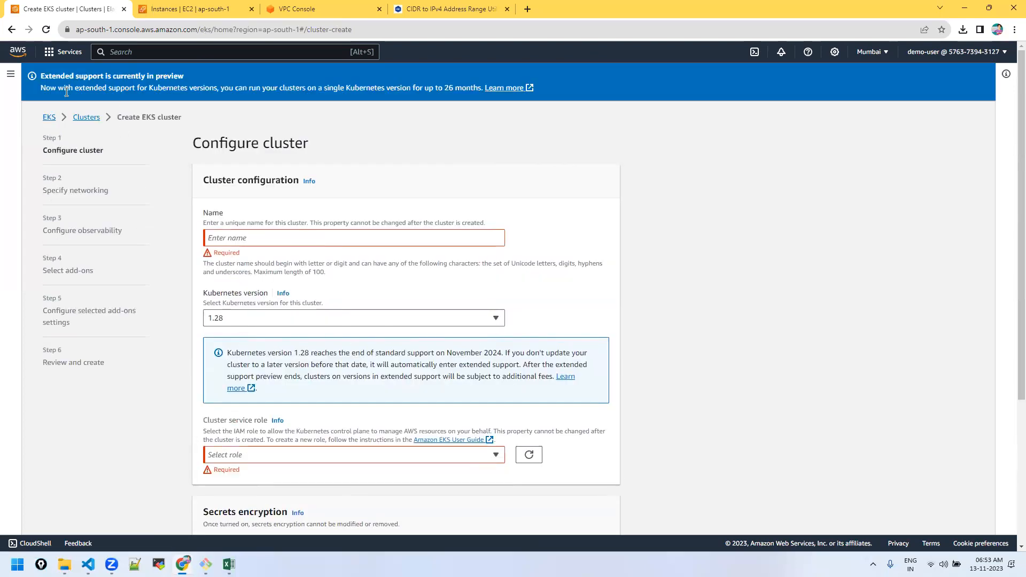
left_click(50, 117)
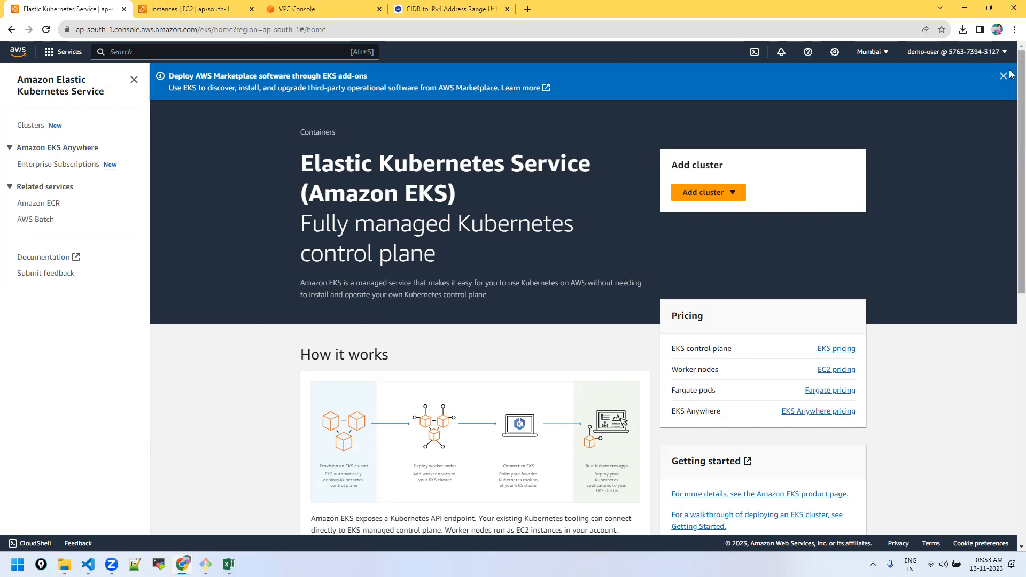
Step: Sign out of the demo-user session and return to the console sign-in page
left_click(1000, 53)
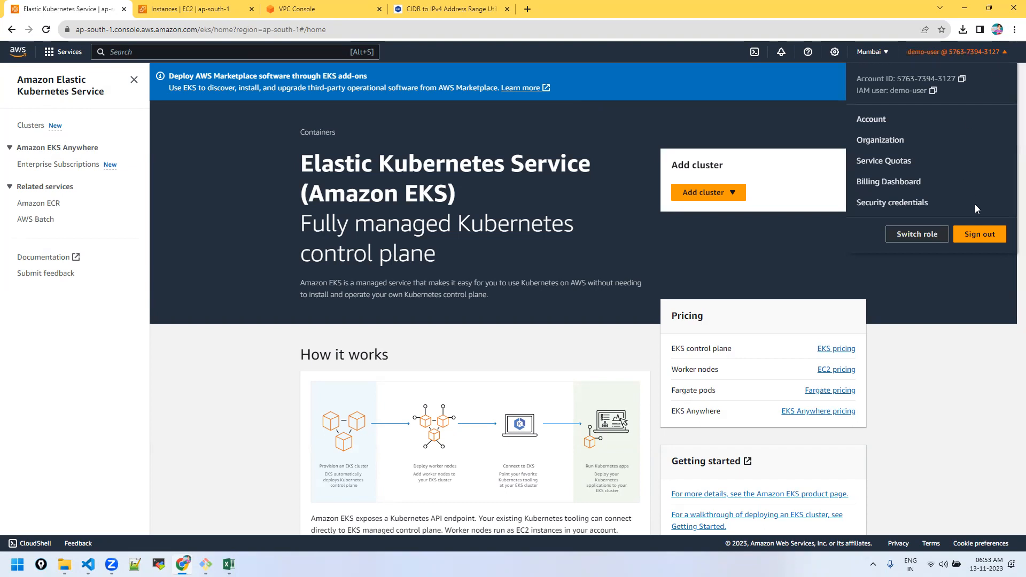
left_click(980, 235)
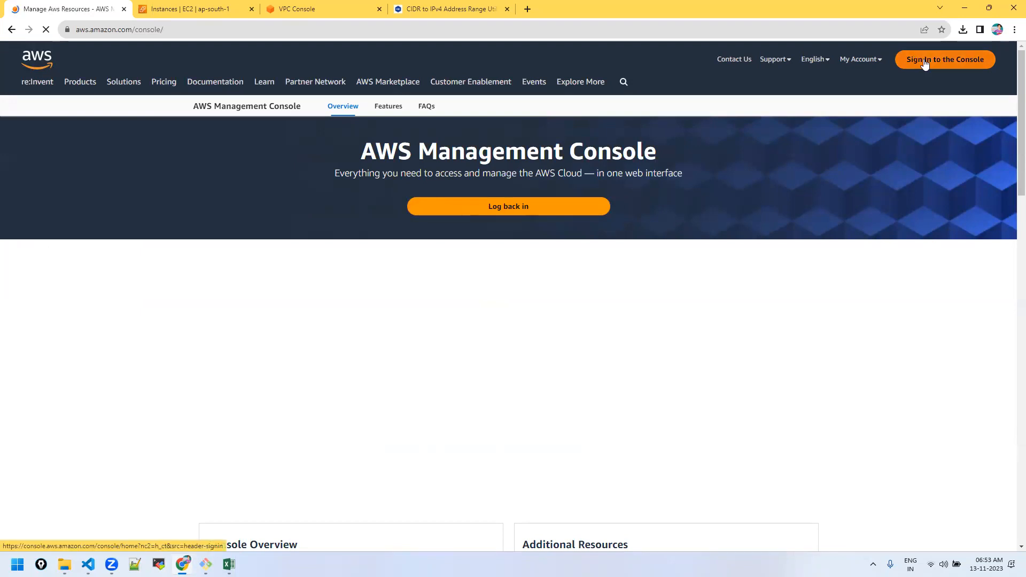
left_click(925, 61)
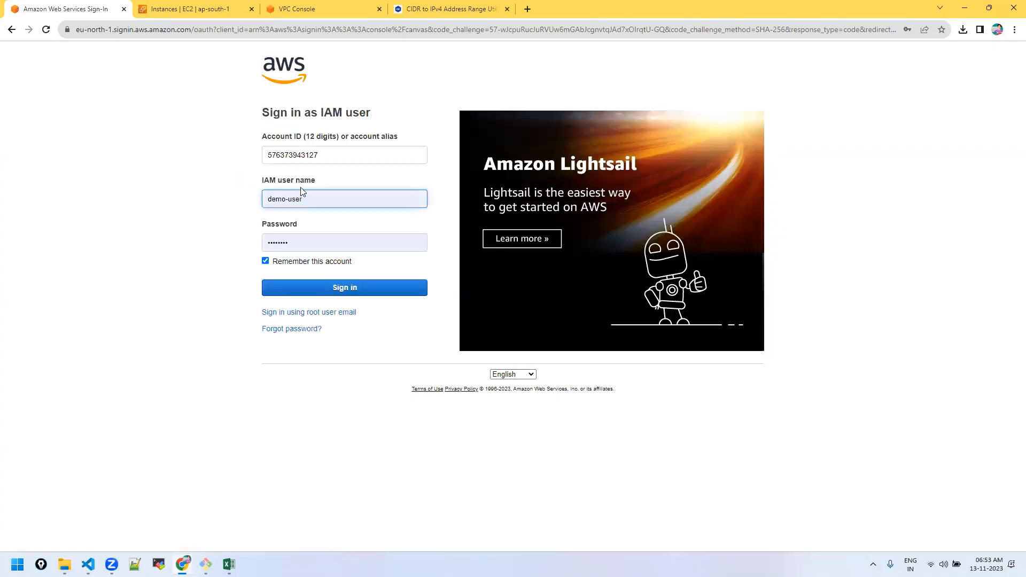
Step: Sign in as the root user with the root user email option, reaching Console Home
left_click(325, 200)
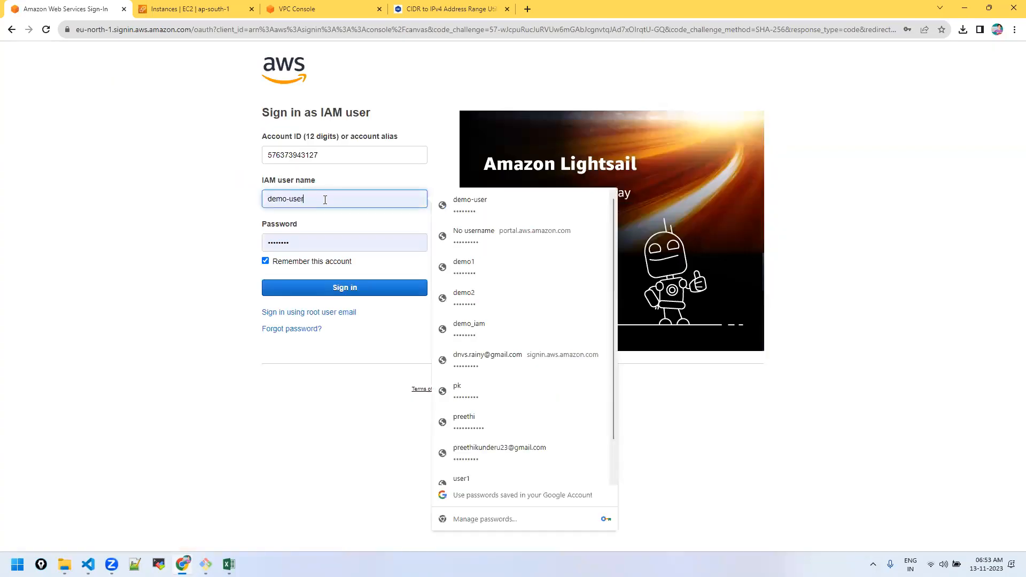
key("ctrl+a")
key("BackSpace")
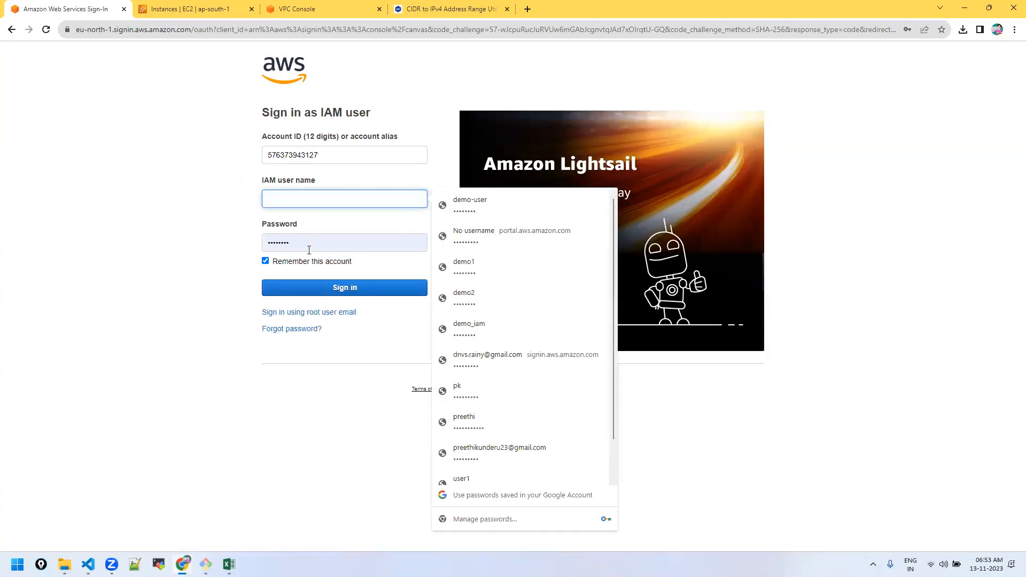
left_click(284, 318)
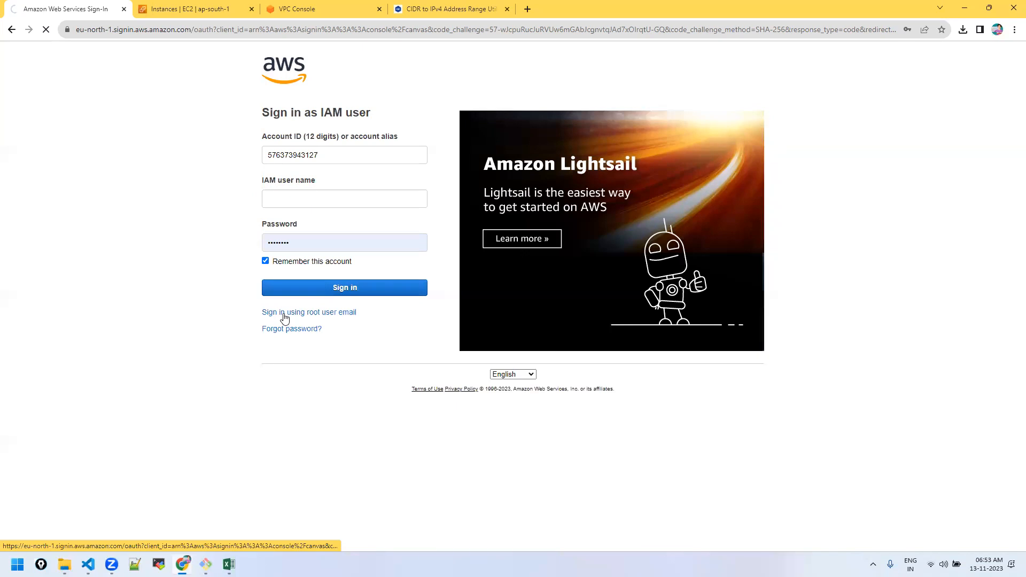
left_click(294, 281)
left_click(323, 206)
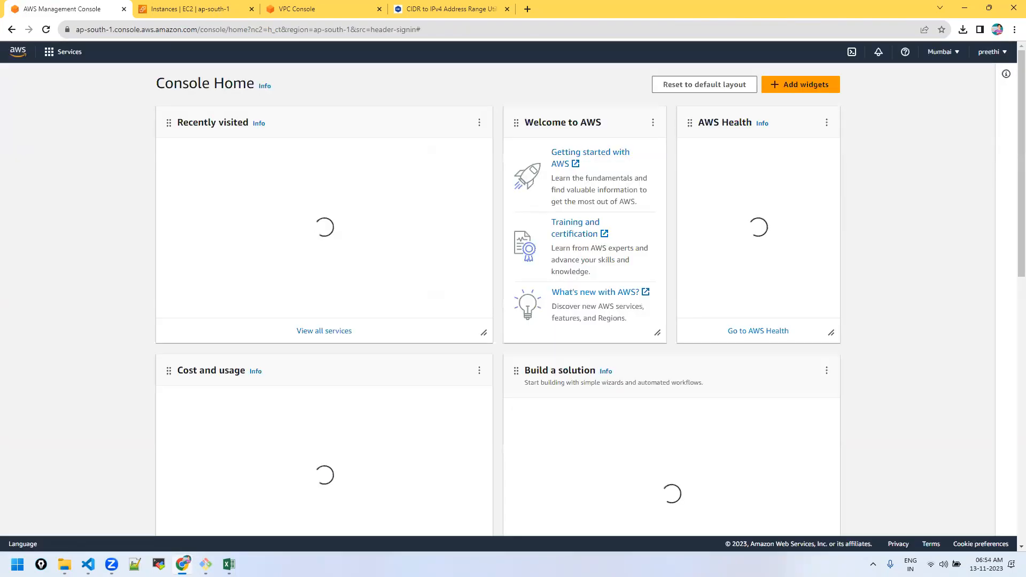
Step: Open the IAM dashboard and go to the Users page listing the account's 5 users
left_click(192, 180)
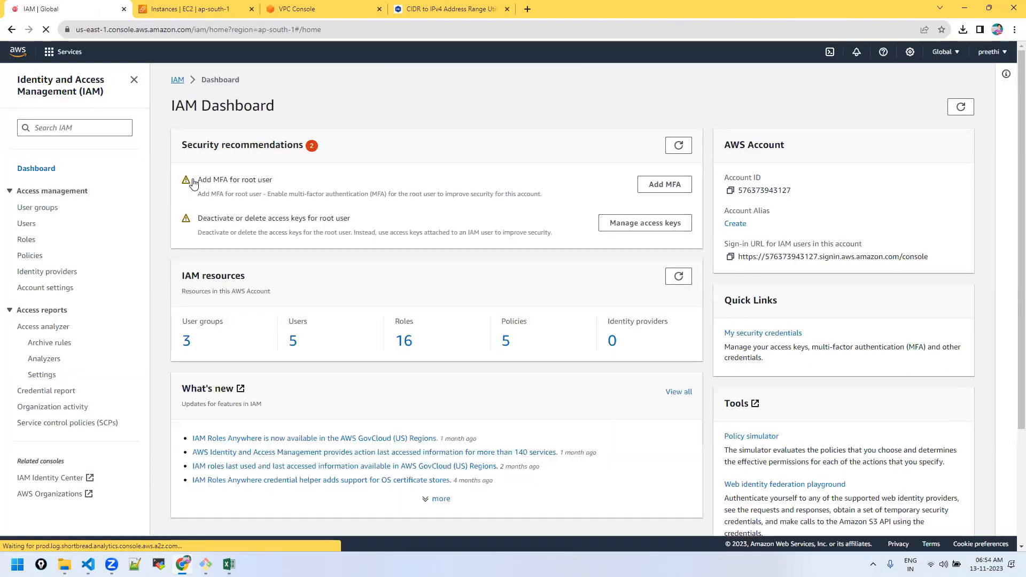
left_click(990, 52)
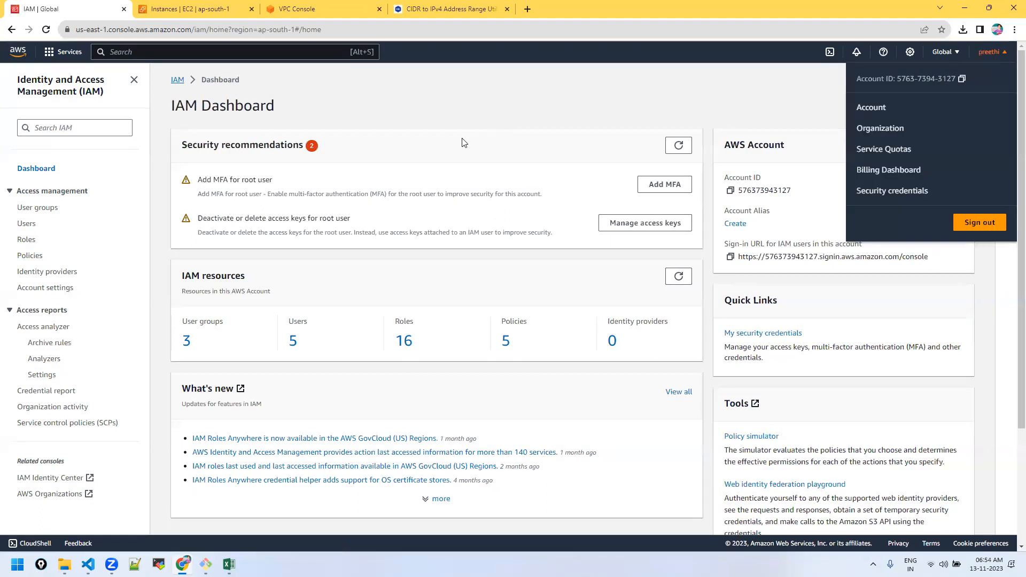
left_click(408, 106)
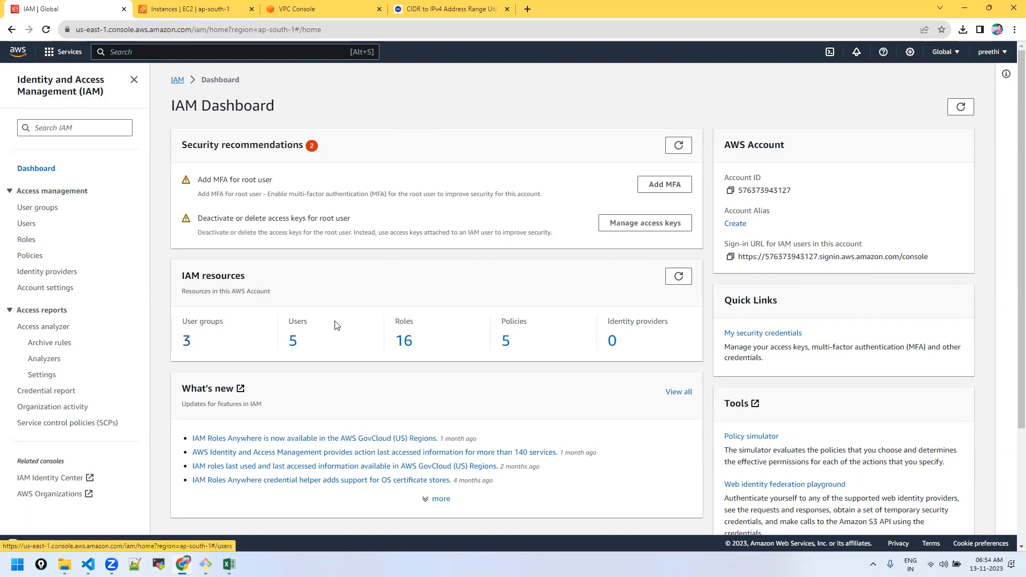
left_click(294, 342)
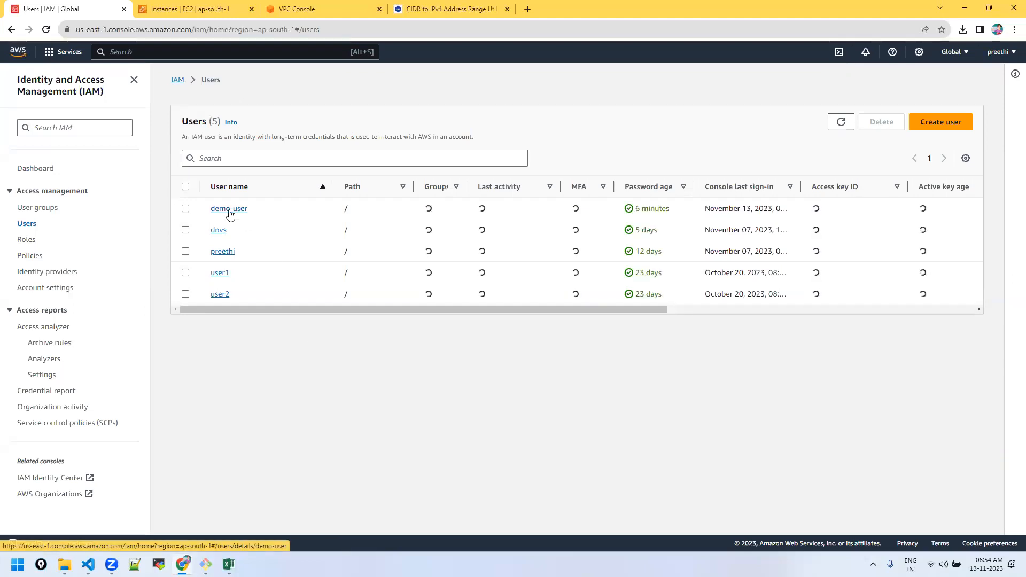
Step: Add demo-user to the grp2 group instead of grp1
left_click(230, 213)
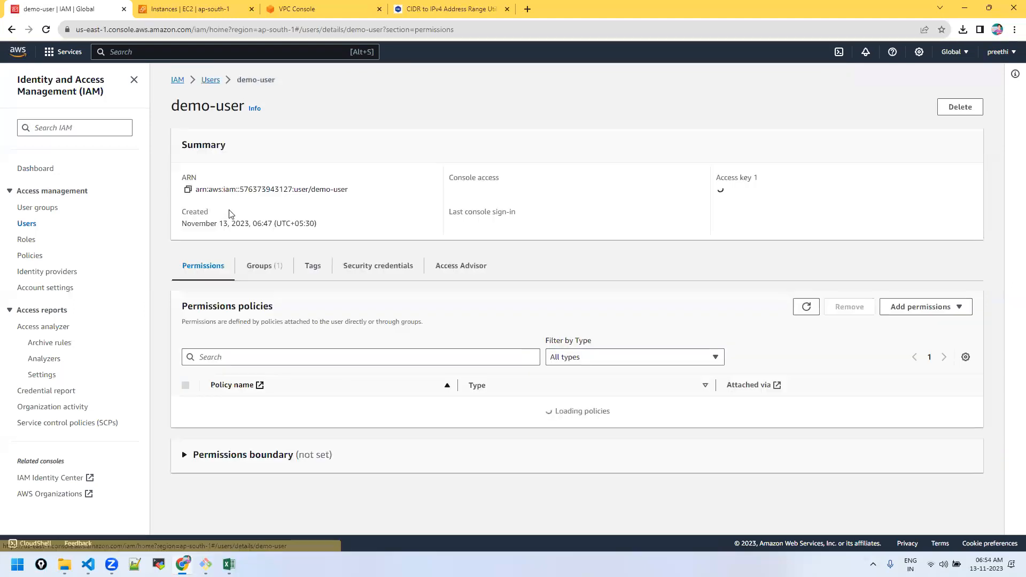
left_click(258, 277)
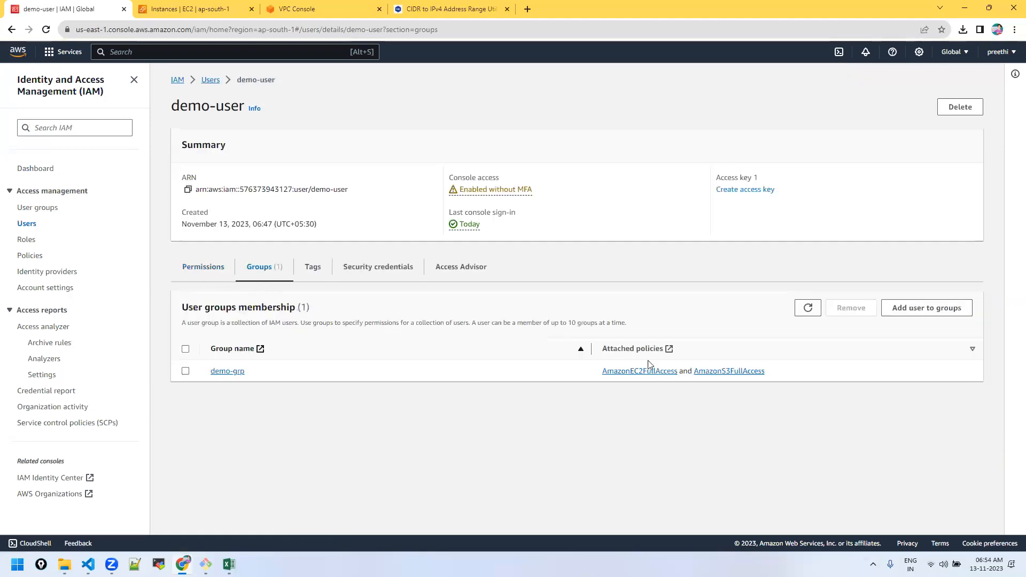
left_click(911, 314)
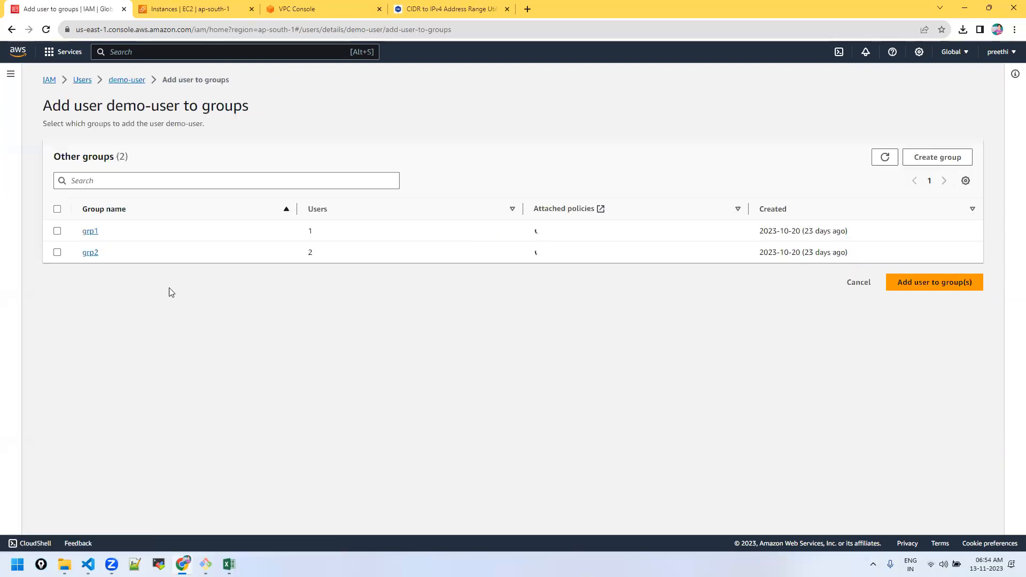
left_click(57, 231)
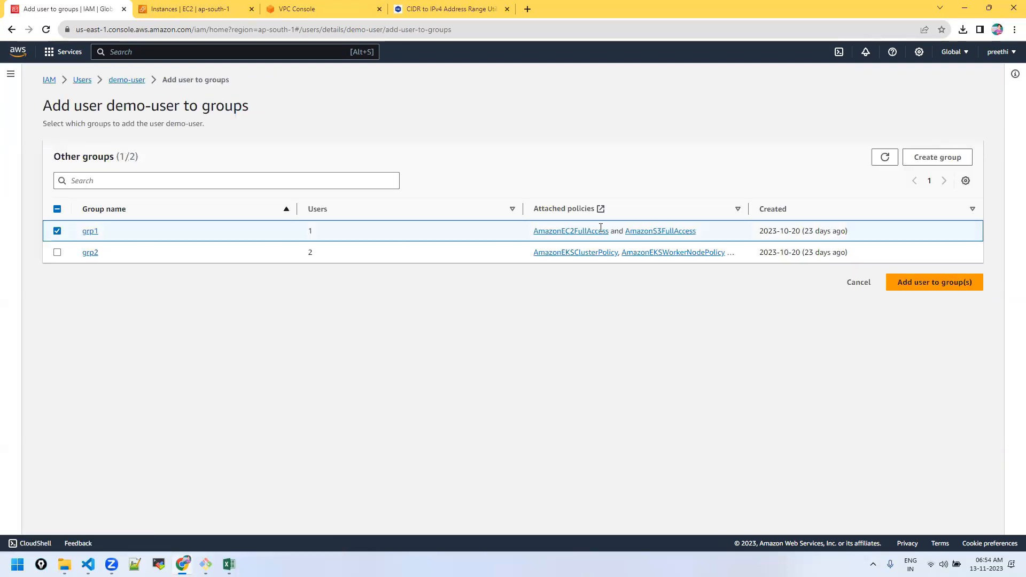
left_click(57, 231)
left_click(57, 252)
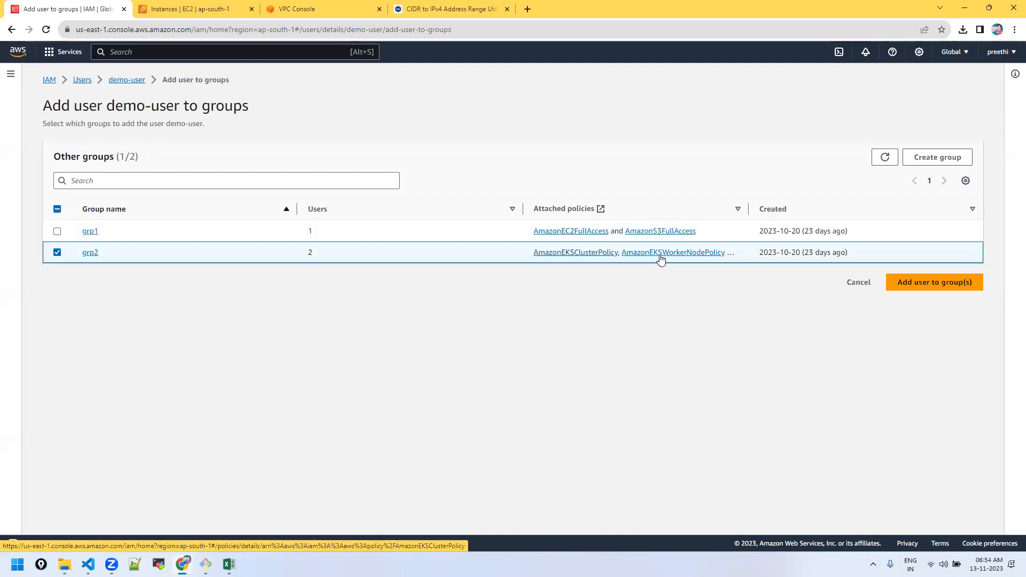
left_click(927, 282)
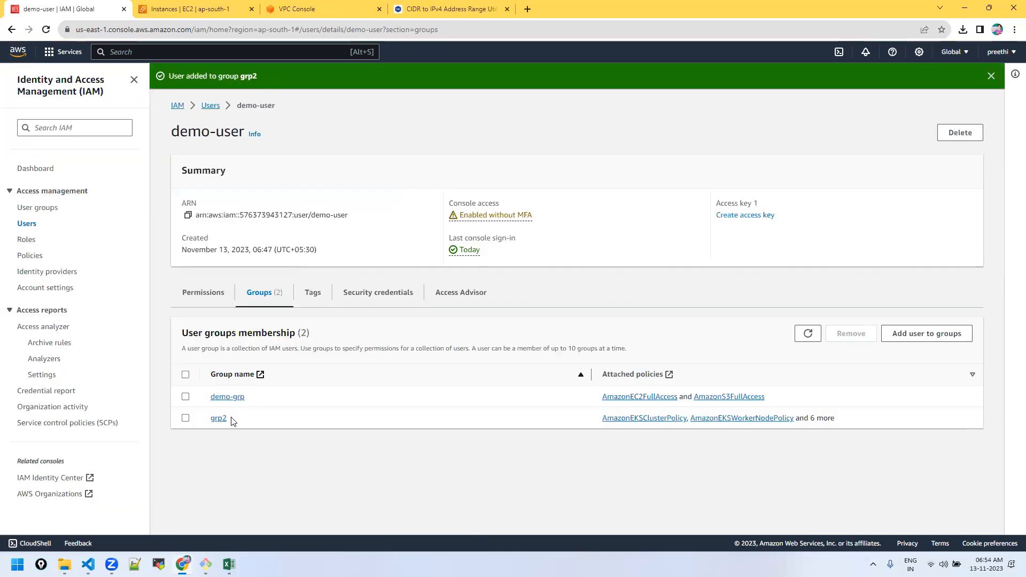
Step: Review demo-user's 11 permission policies, including the EKS policies and the myeks inline policy
left_click(203, 293)
left_click(260, 294)
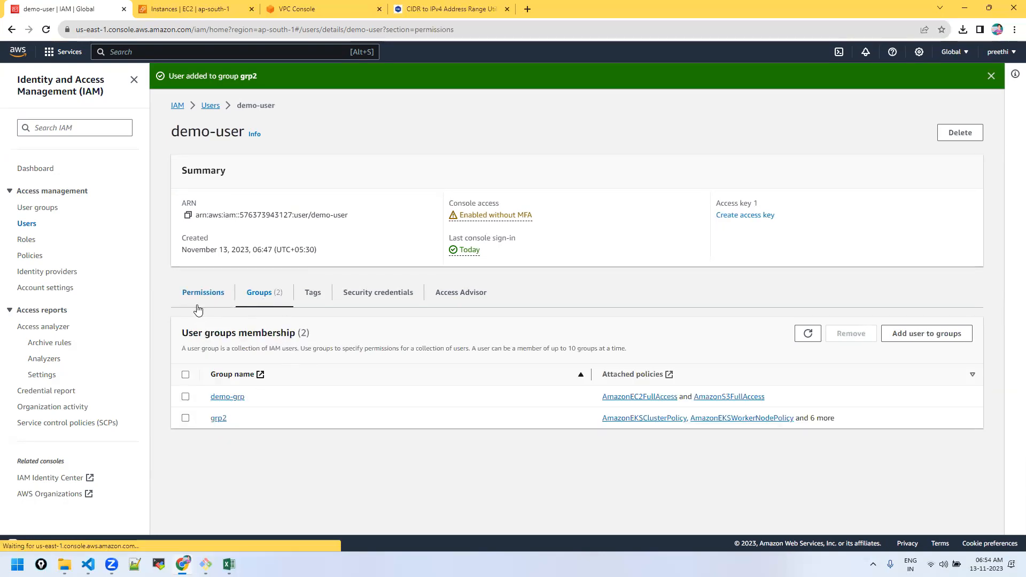
left_click(203, 293)
scroll(308, 421, "down", 2)
scroll(295, 382, "down", 3)
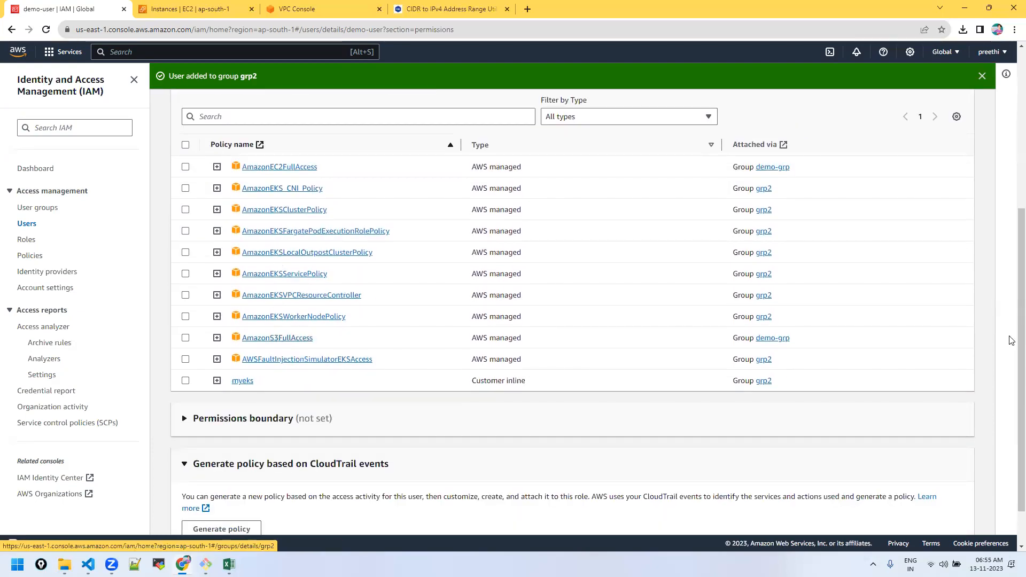
scroll(278, 342, "up", 5)
left_click(1011, 56)
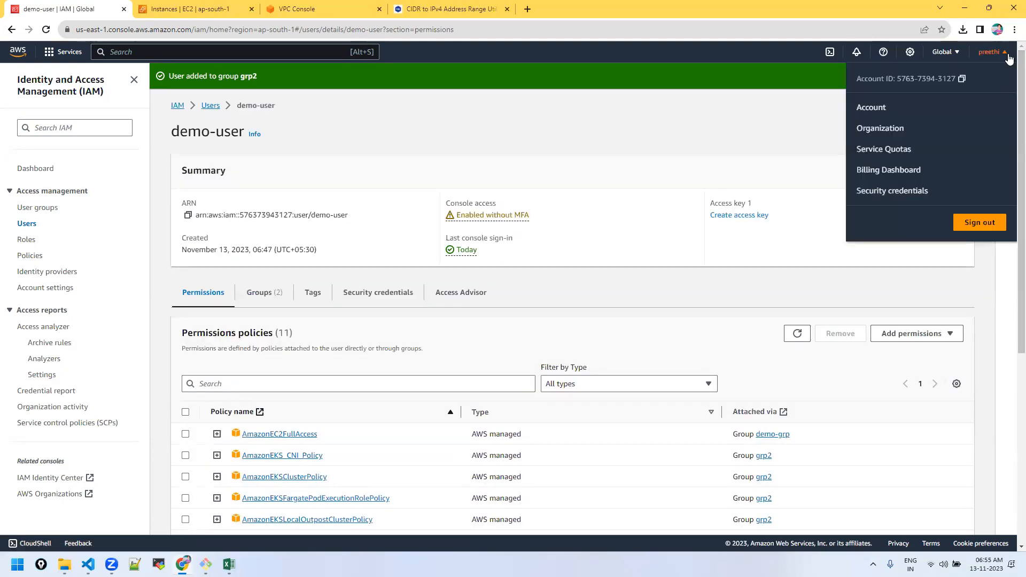
Step: Sign out as administrator and sign in as demo-user through the account's IAM sign-in URL from the credentials sheet
left_click(979, 224)
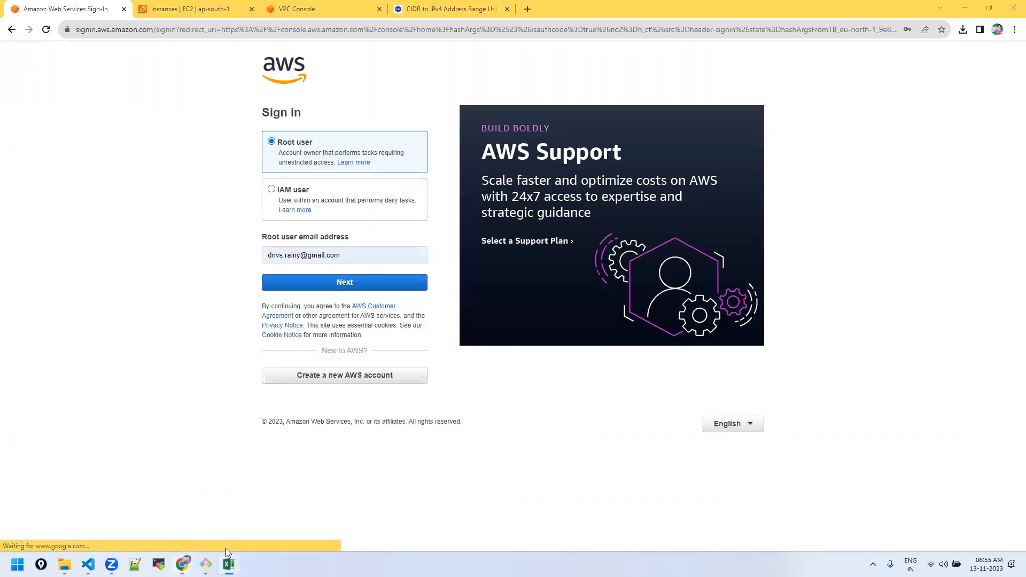
left_click(229, 559)
left_click(148, 167)
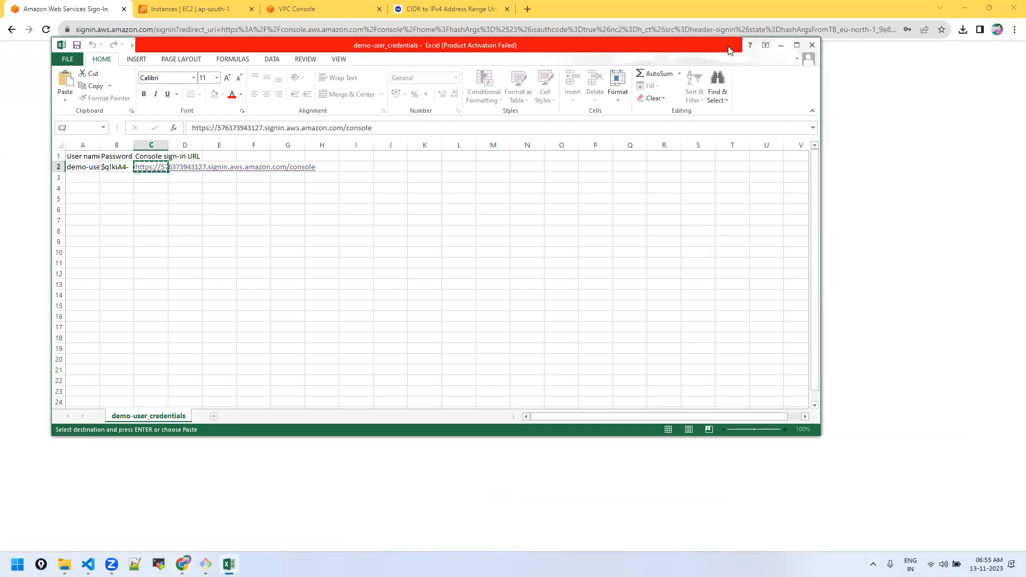
left_click(595, 34)
type("https://576373943127.signin.aws.amazon.com/console")
key("Return")
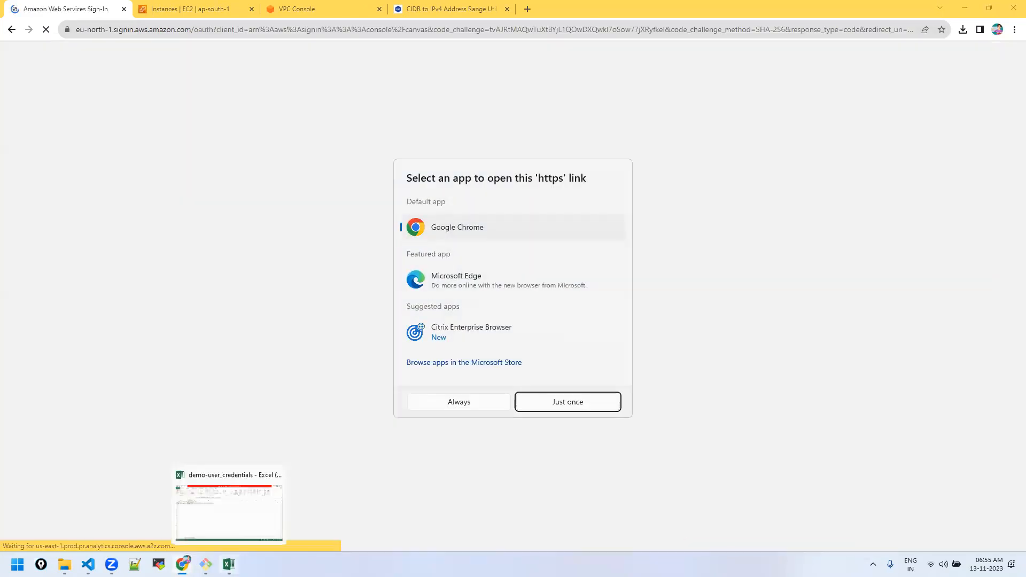
left_click(229, 565)
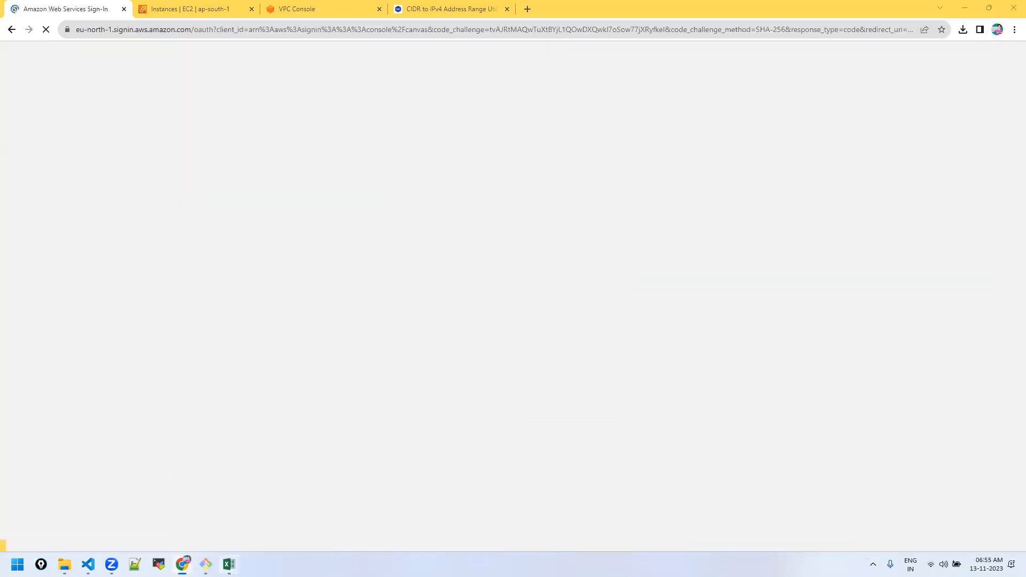
left_click(229, 565)
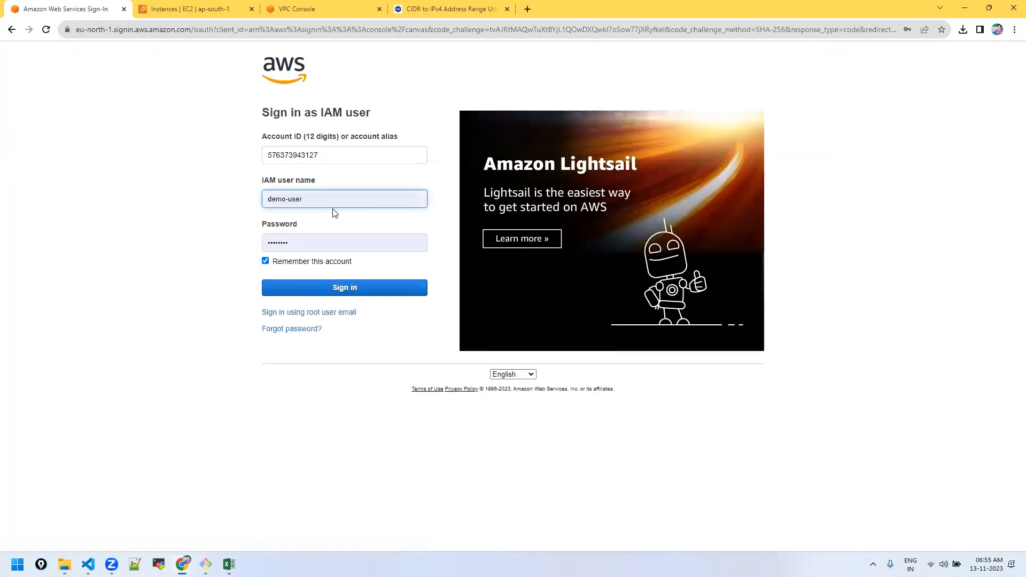
left_click(306, 286)
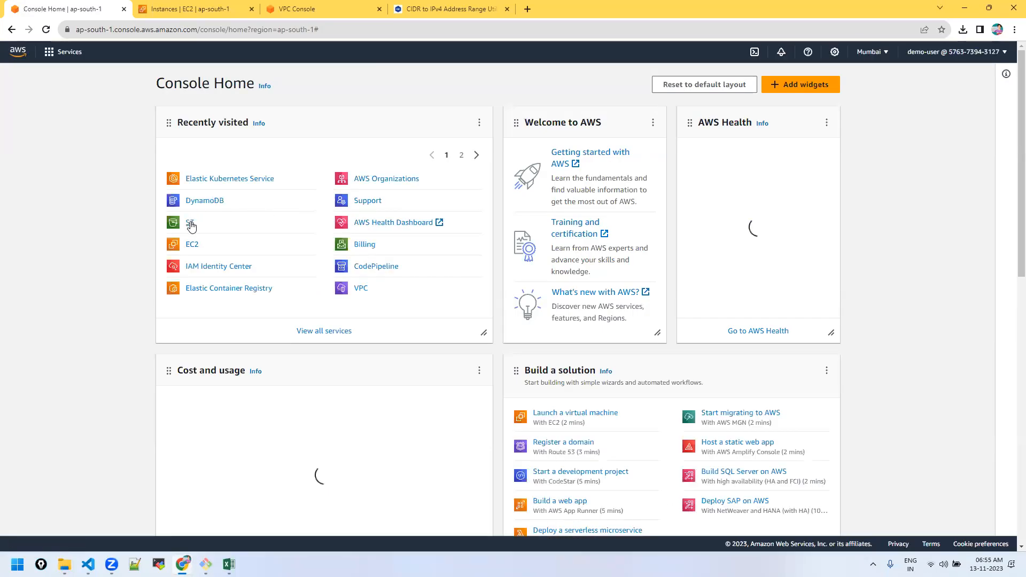
Step: Open Elastic Kubernetes Service and refresh its Clusters list
left_click(228, 181)
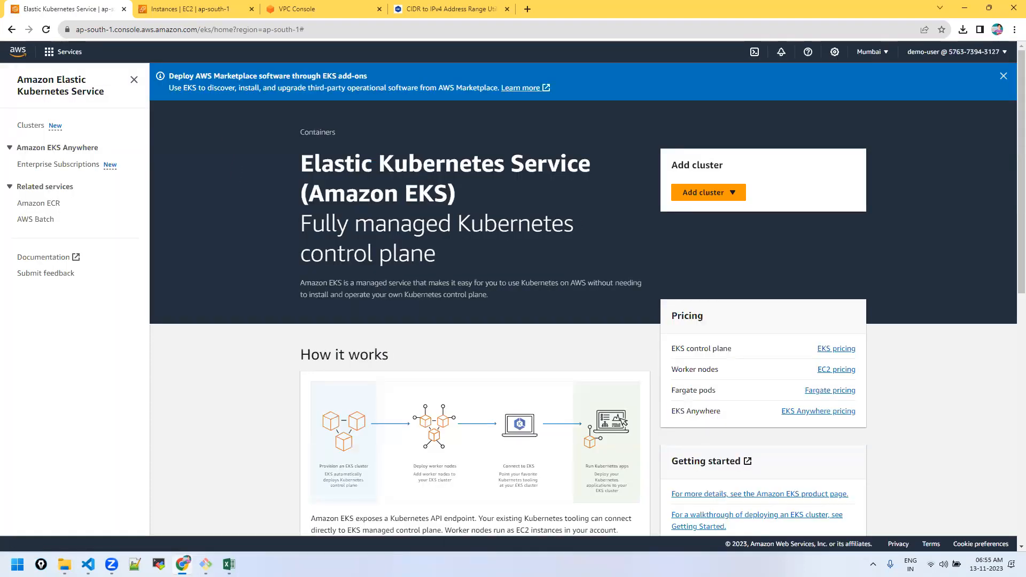
left_click(24, 127)
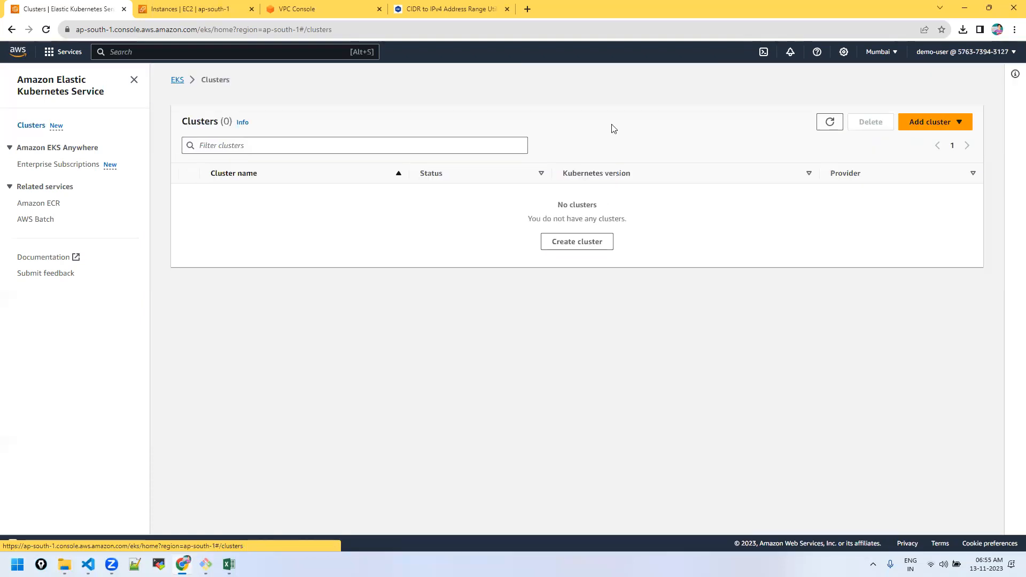
left_click(827, 121)
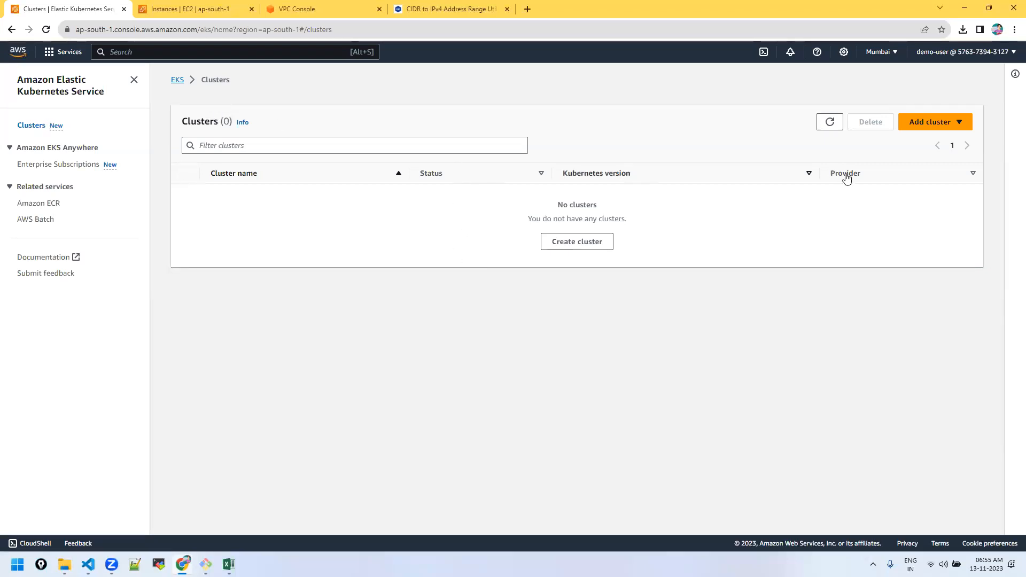
Step: Start a new EKS cluster, find the service role list still failing on iam:ListRoles after reload, then return to EKS home
left_click(960, 121)
left_click(938, 137)
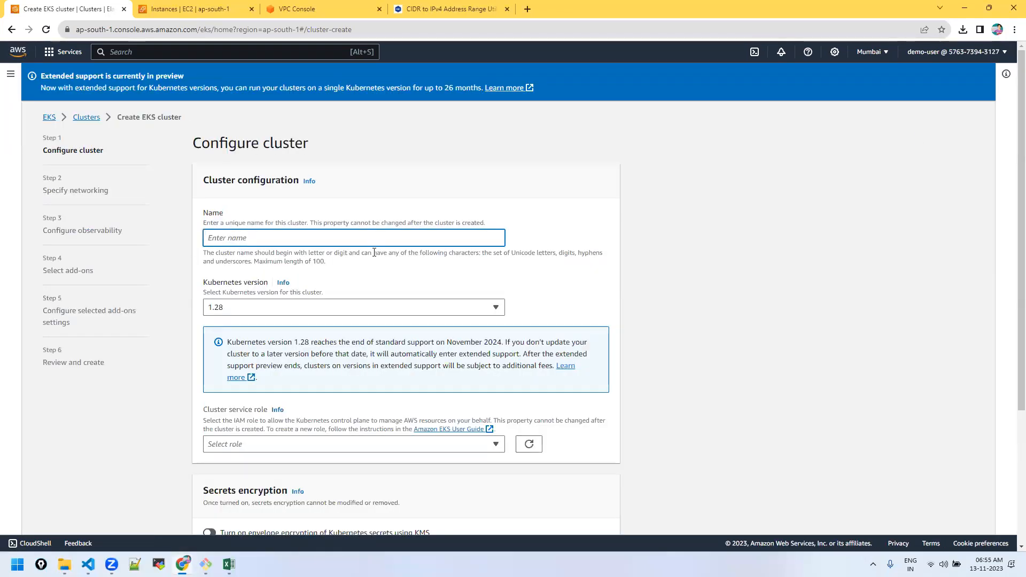
scroll(485, 291, "down", 3)
left_click(367, 283)
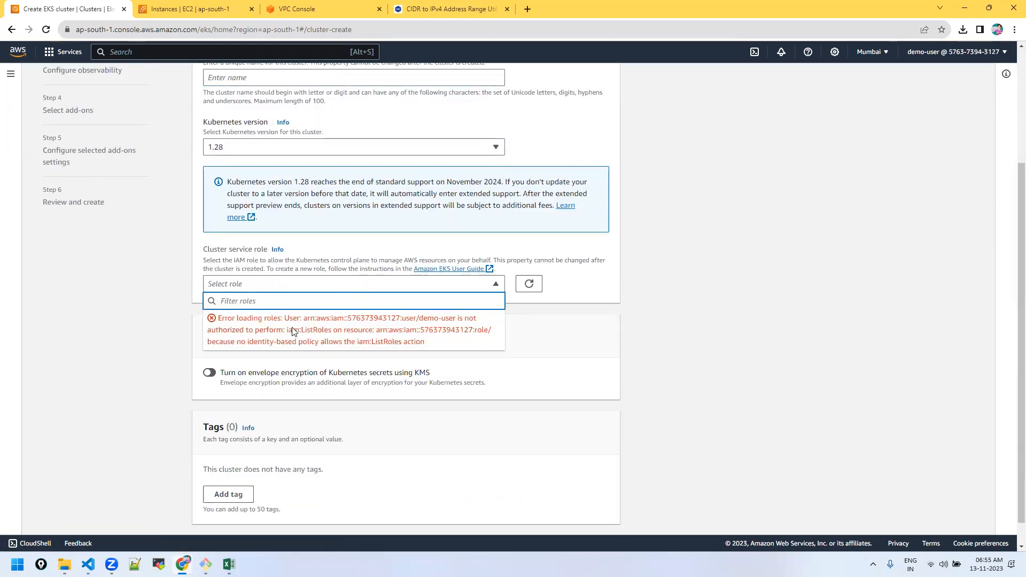
left_click(47, 30)
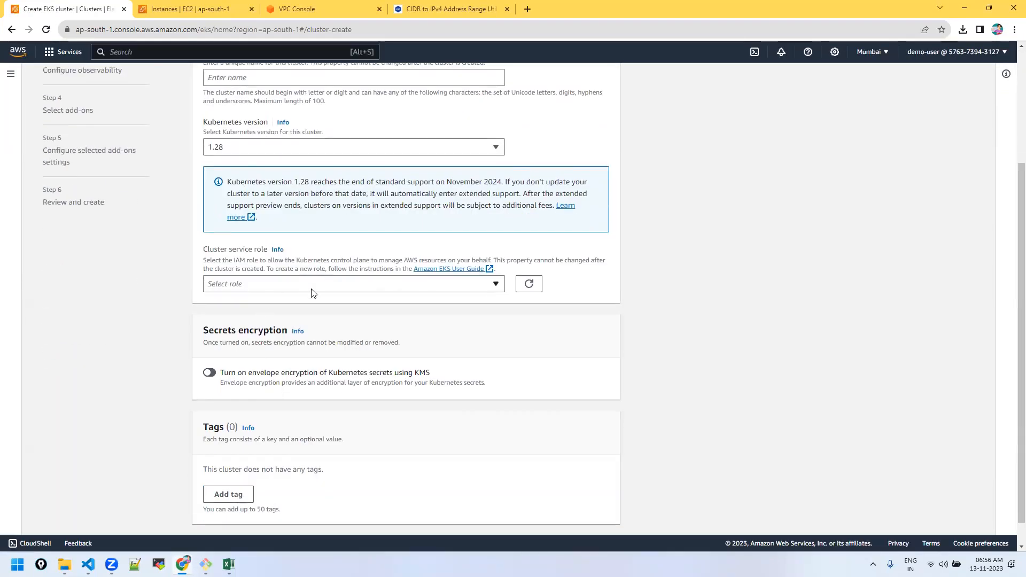
left_click(312, 289)
scroll(691, 356, "up", 3)
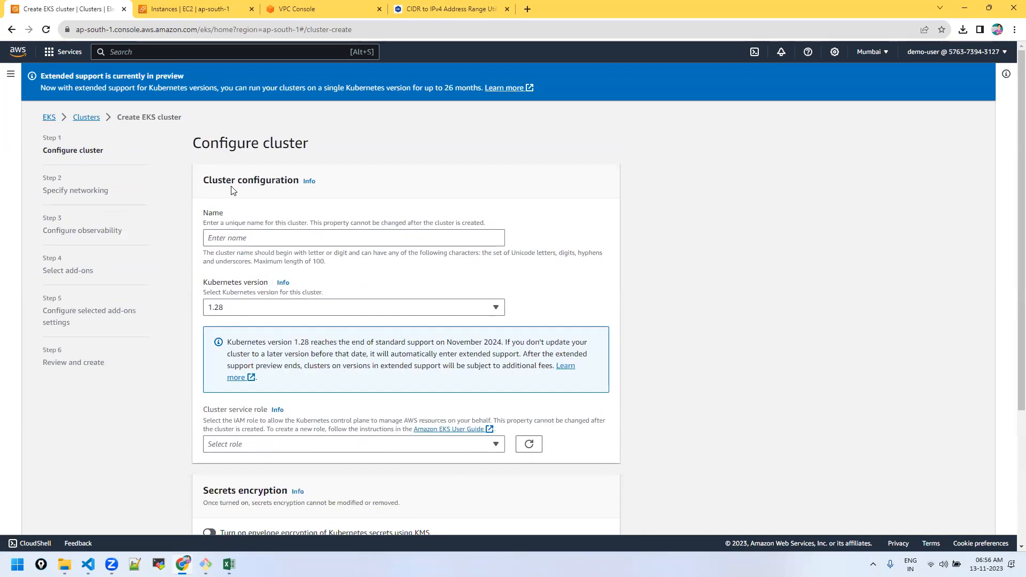
left_click(49, 119)
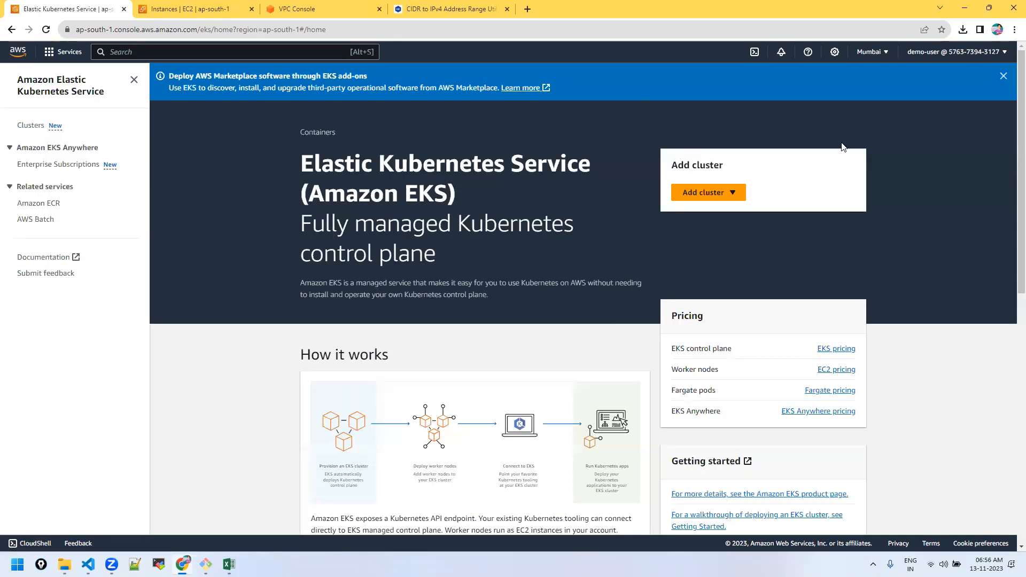
left_click(1003, 54)
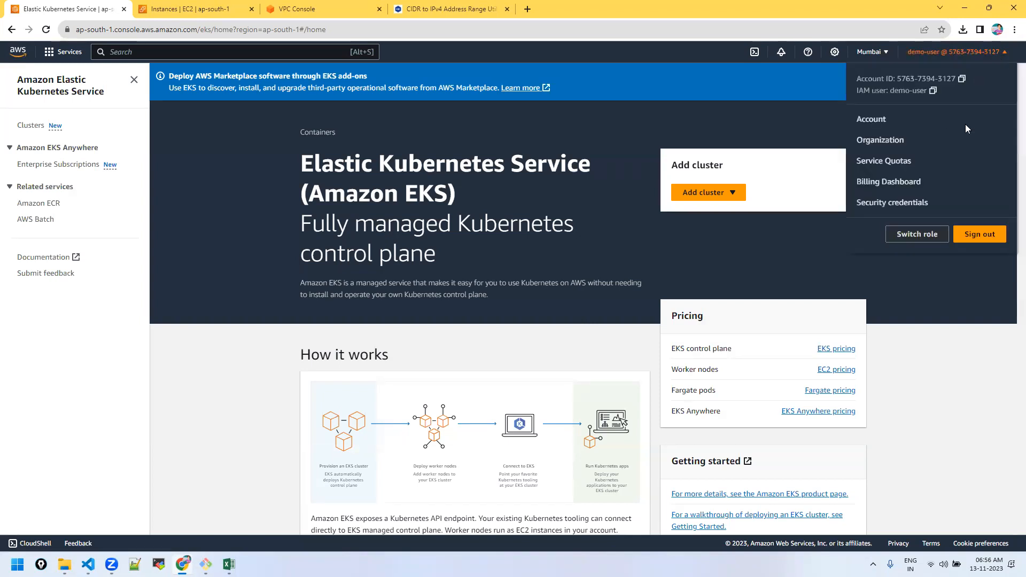
Step: Sign out of the IAM user and reload the AWS console address
left_click(991, 234)
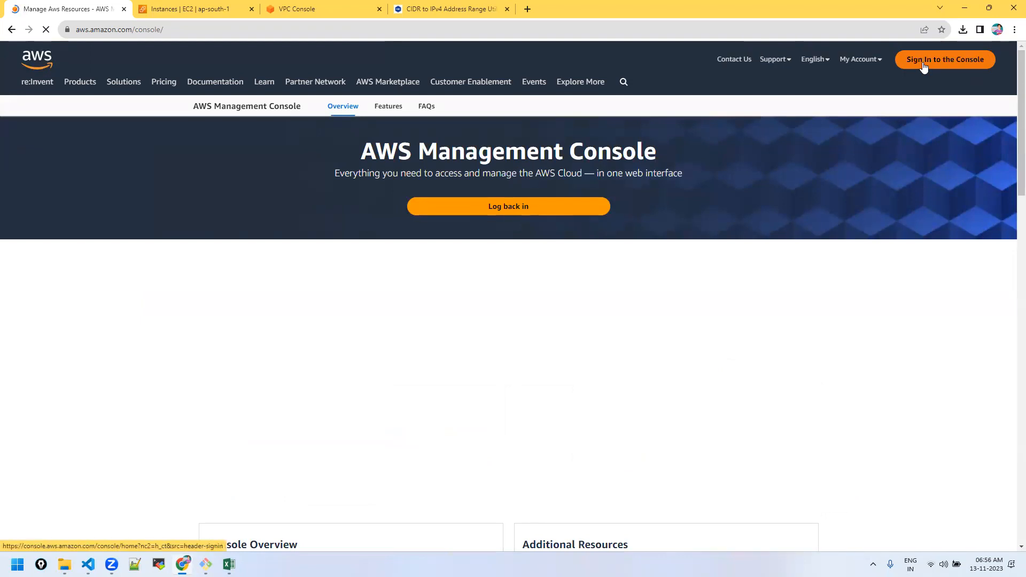
left_click(924, 63)
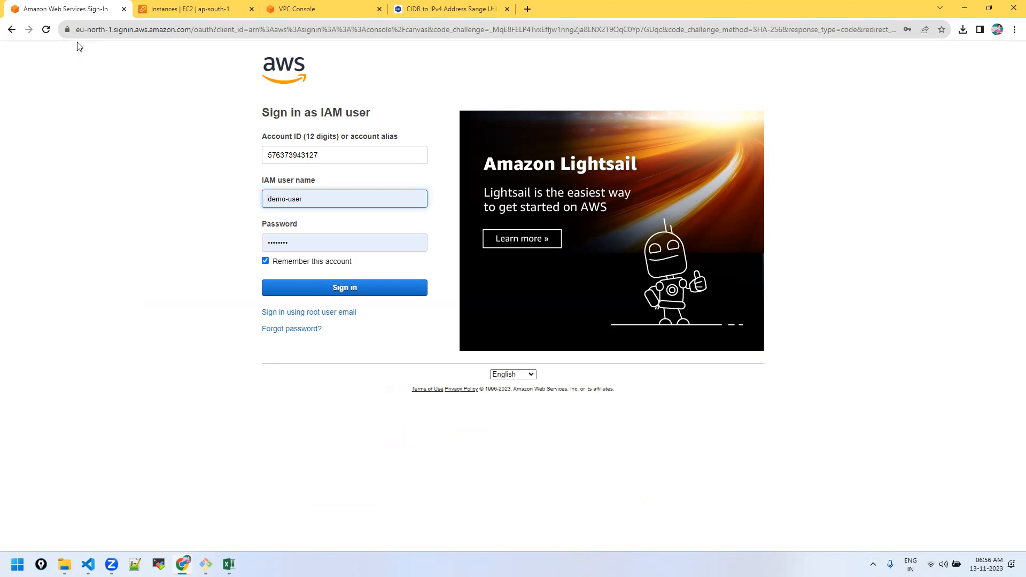
left_click(114, 32)
type("aws.amazon.com/console")
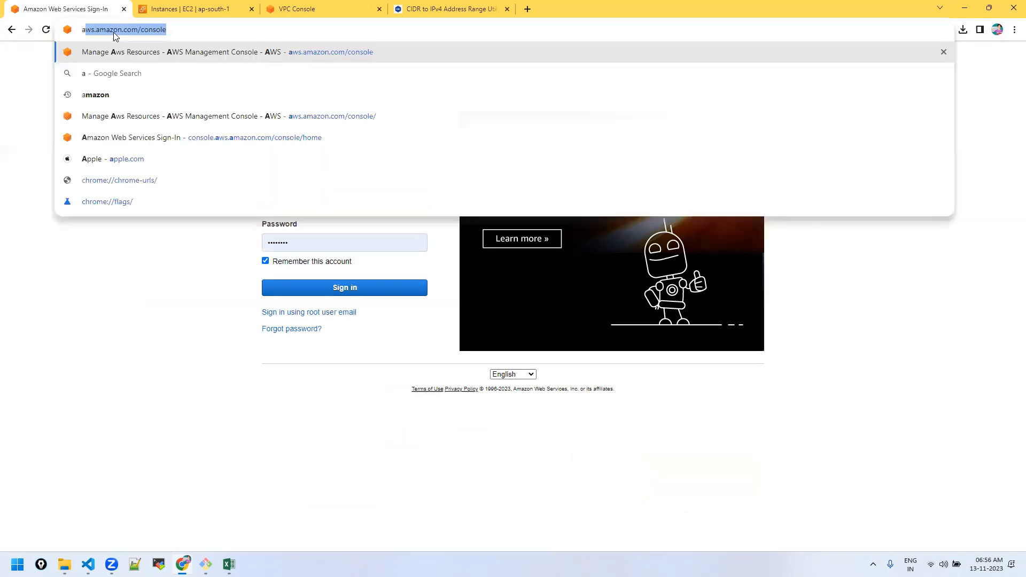
key("Return")
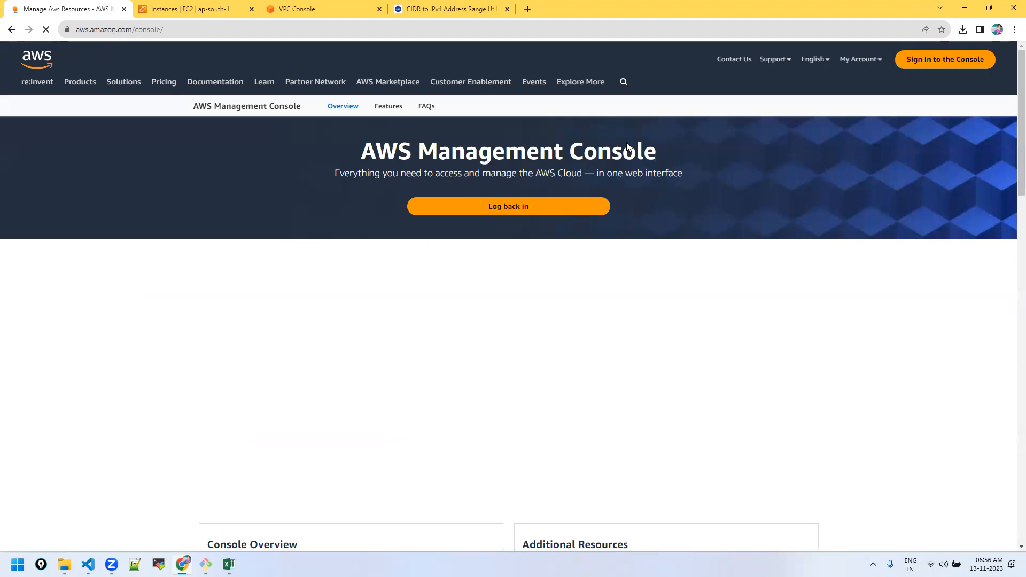
Step: Sign in as the root user and open the IAM Dashboard showing 3 groups, 5 users, 16 roles
left_click(926, 66)
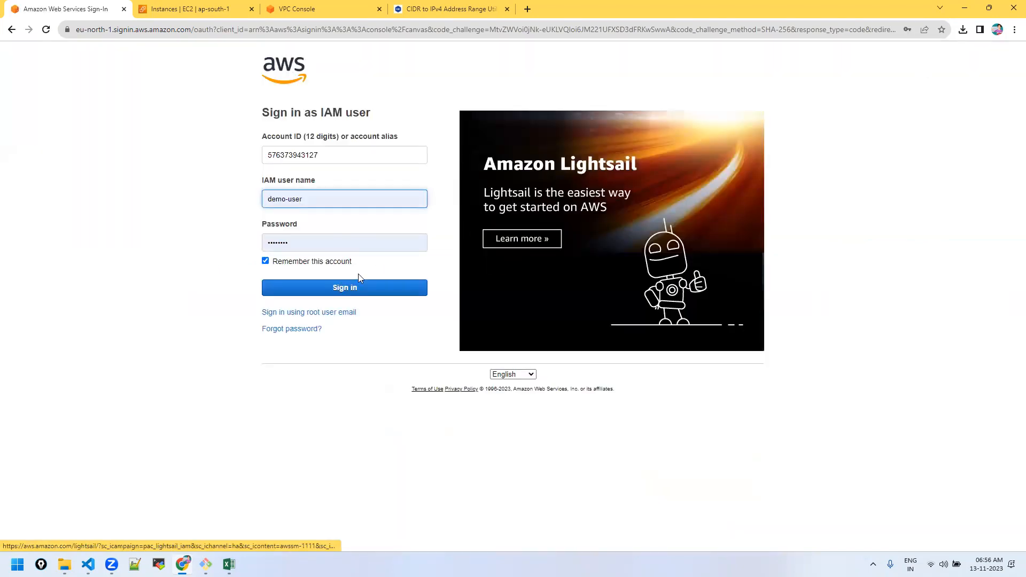
left_click(301, 313)
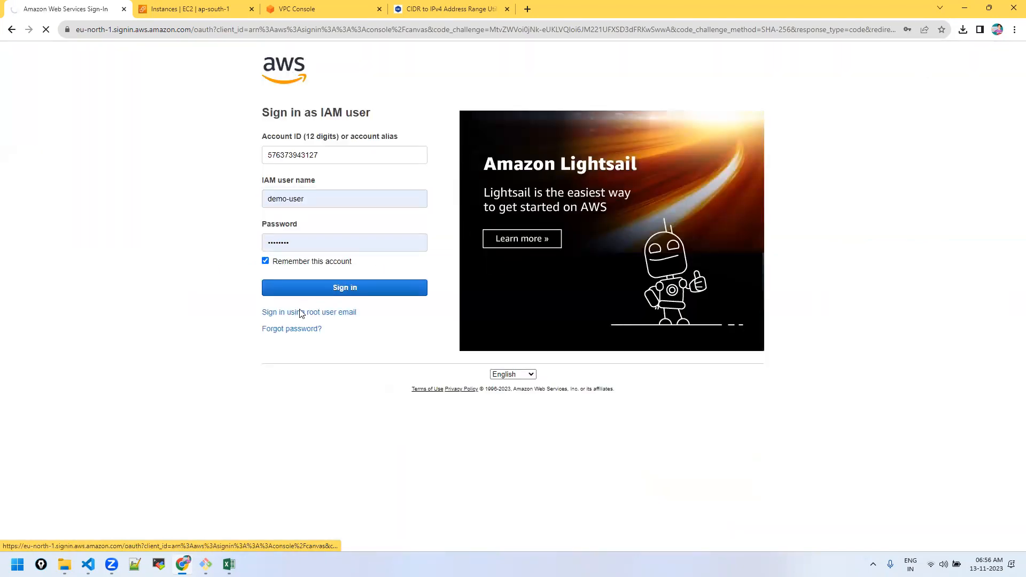
left_click(303, 278)
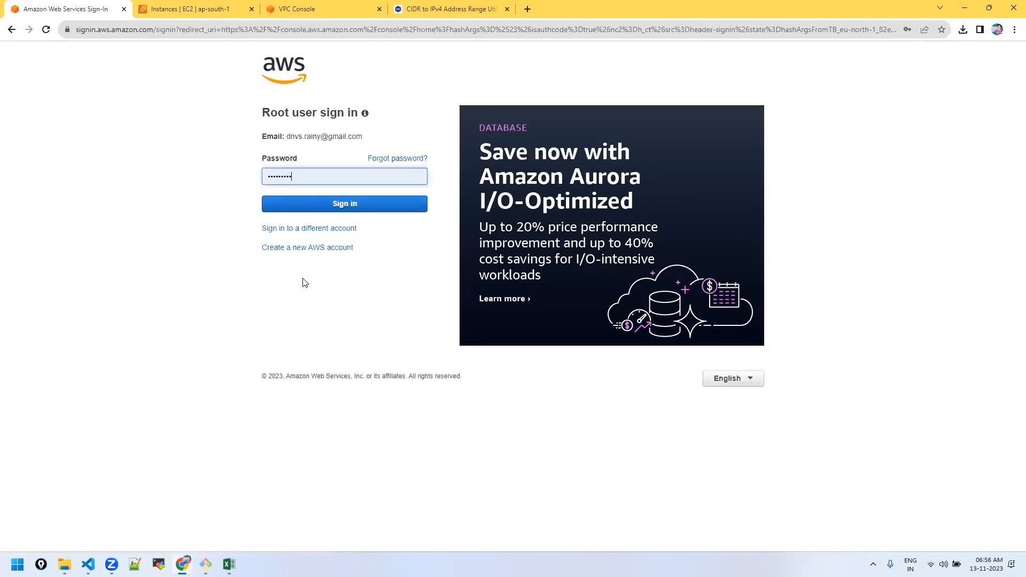
left_click(304, 207)
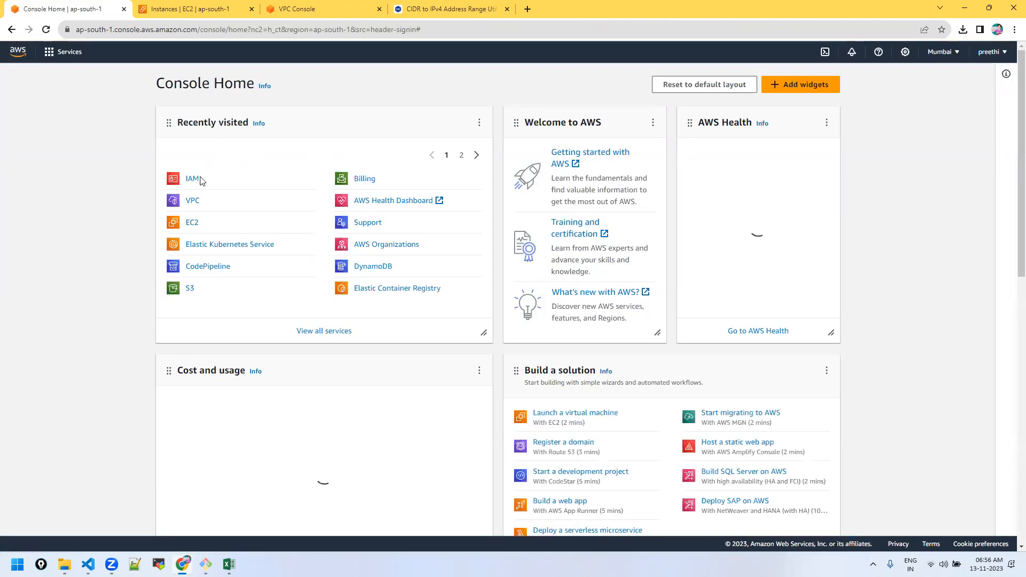
left_click(196, 181)
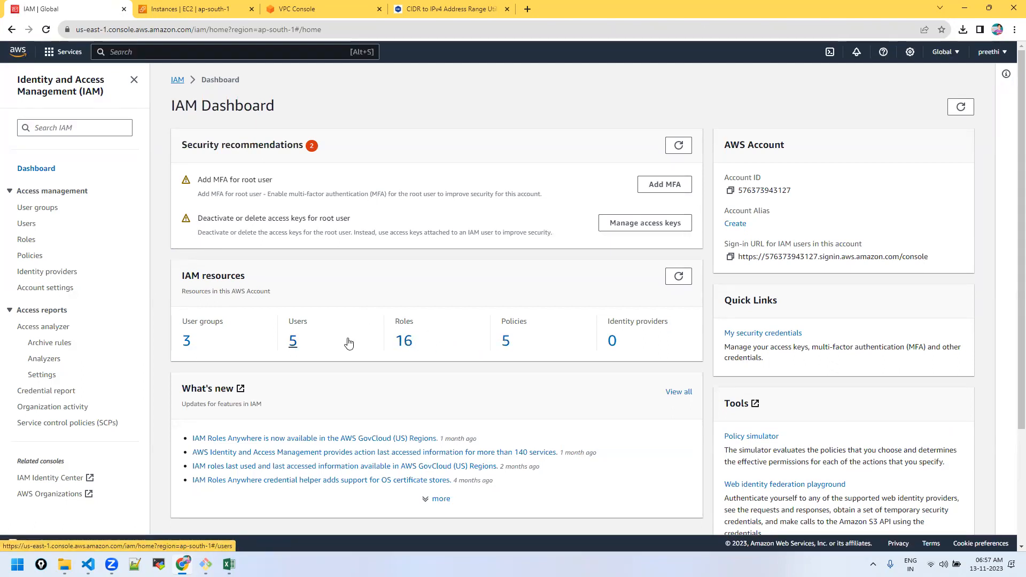
Step: From the IAM Policies list, launch Create policy to reach the Specify permissions step
left_click(30, 256)
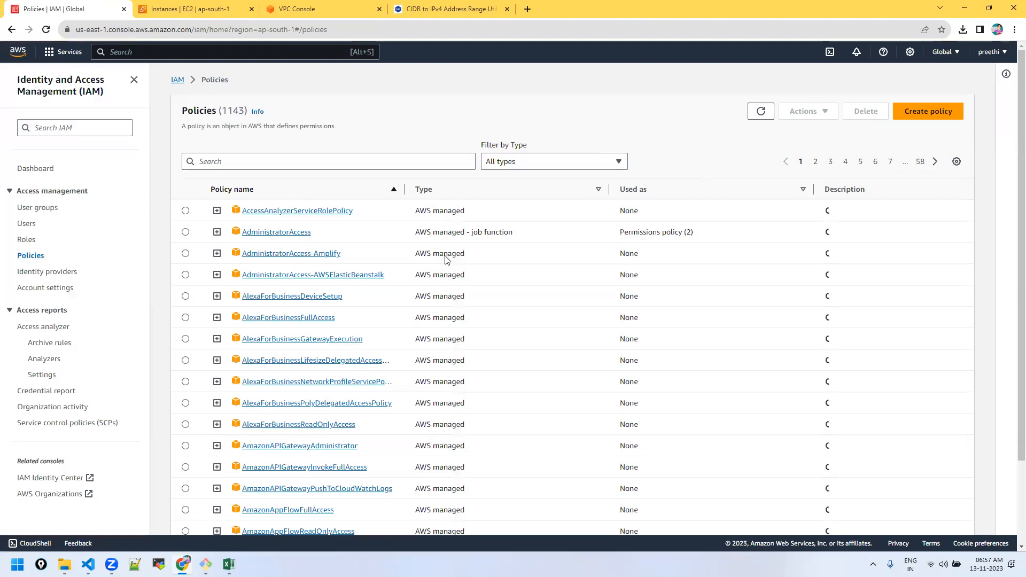
scroll(454, 348, "down", 3)
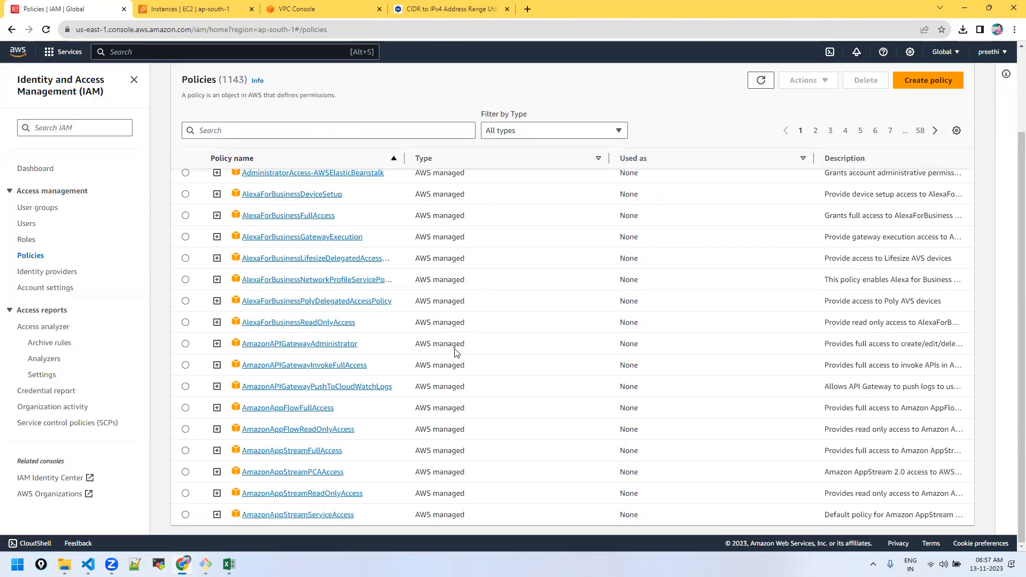
scroll(454, 345, "up", 3)
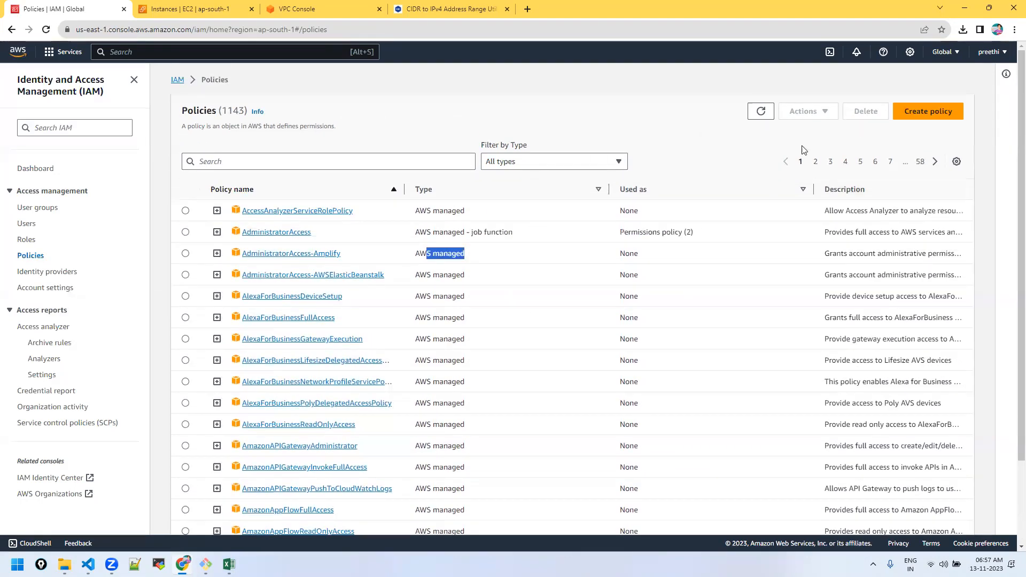
left_click(930, 113)
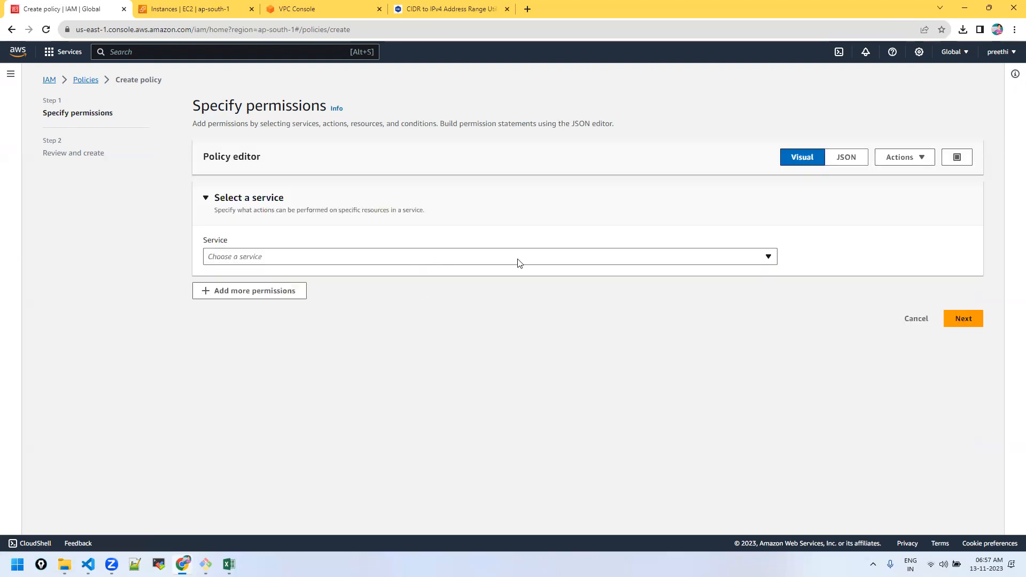
Step: Switch the policy editor to JSON and select Statement1's Allow effect value
left_click(452, 258)
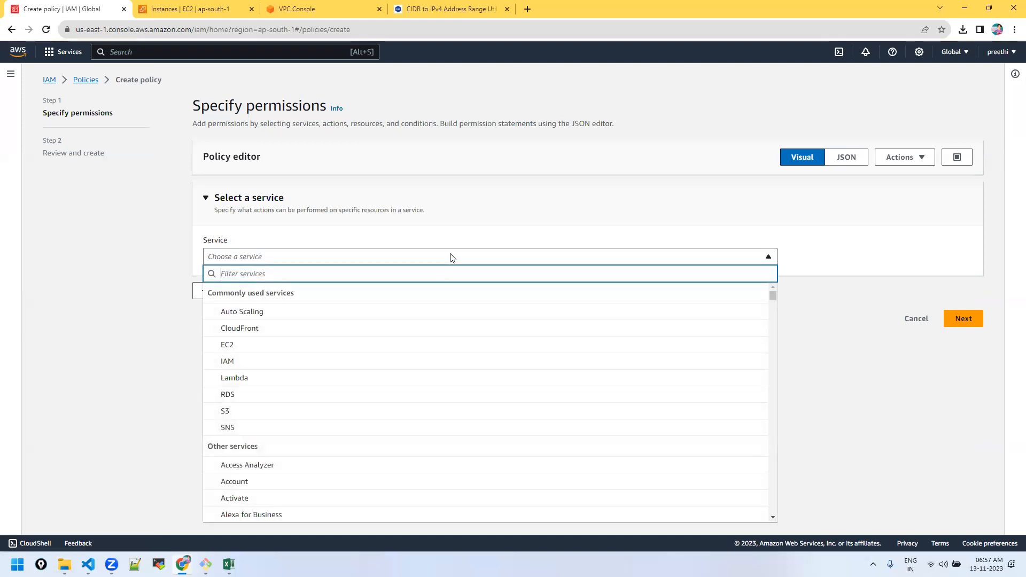
left_click(116, 363)
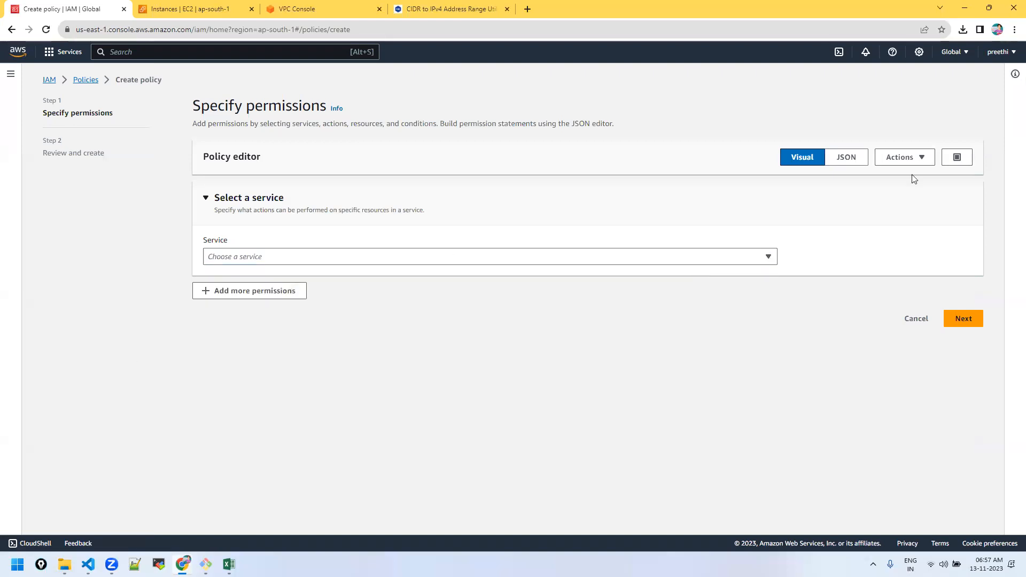
left_click(840, 158)
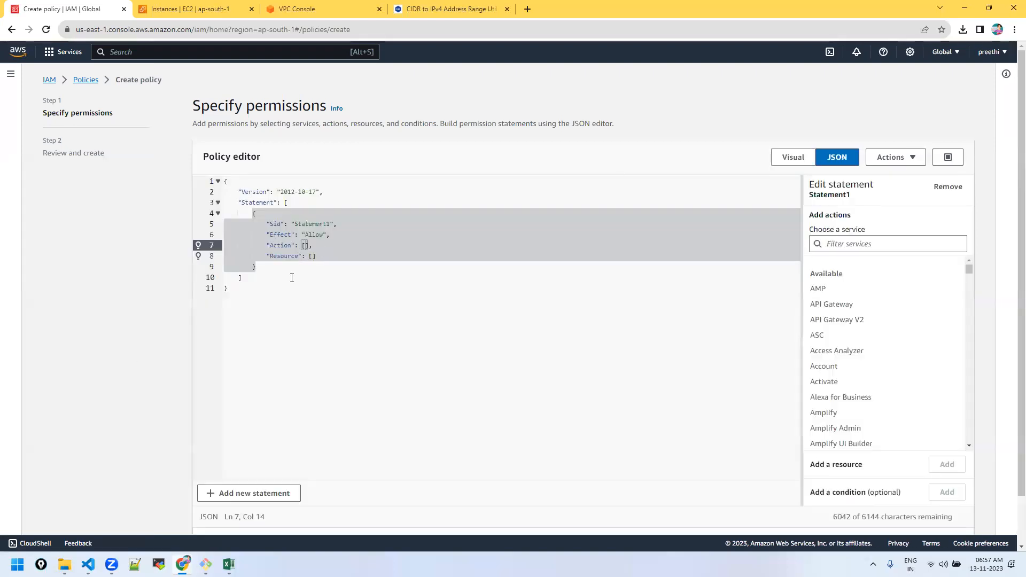
left_click(293, 273)
double_click(314, 235)
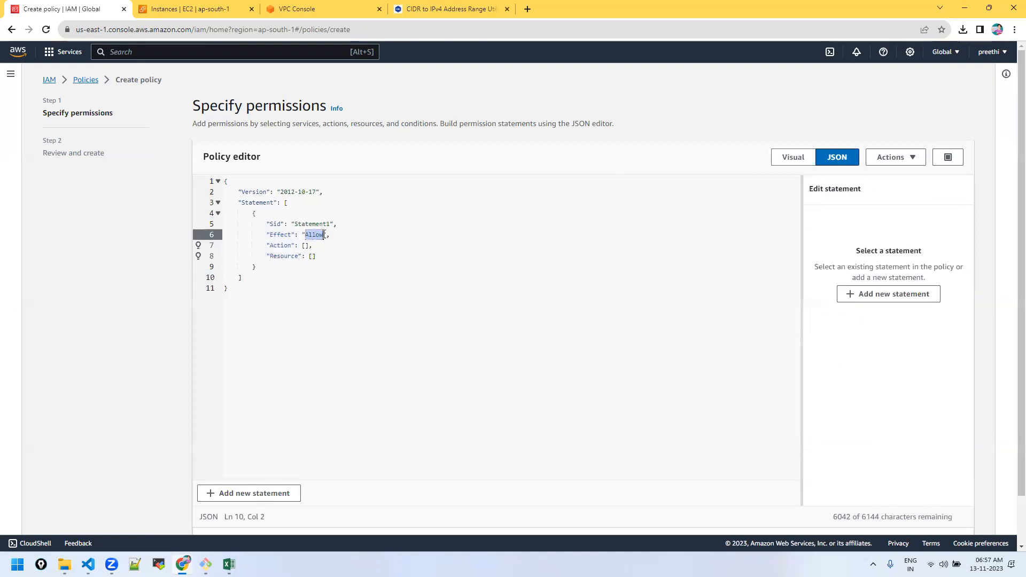
scroll(866, 354, "down", 15)
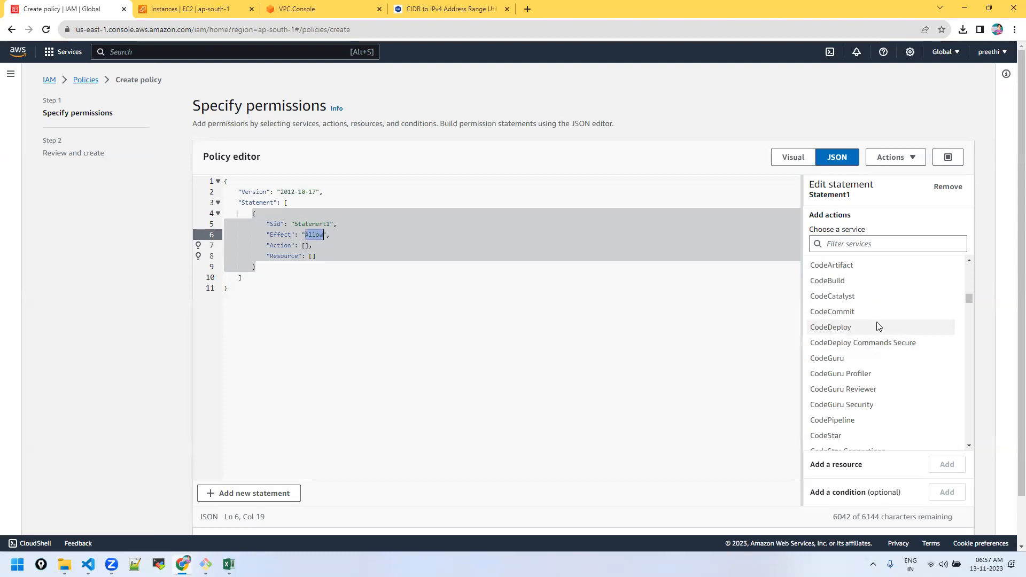
scroll(876, 327, "down", 5)
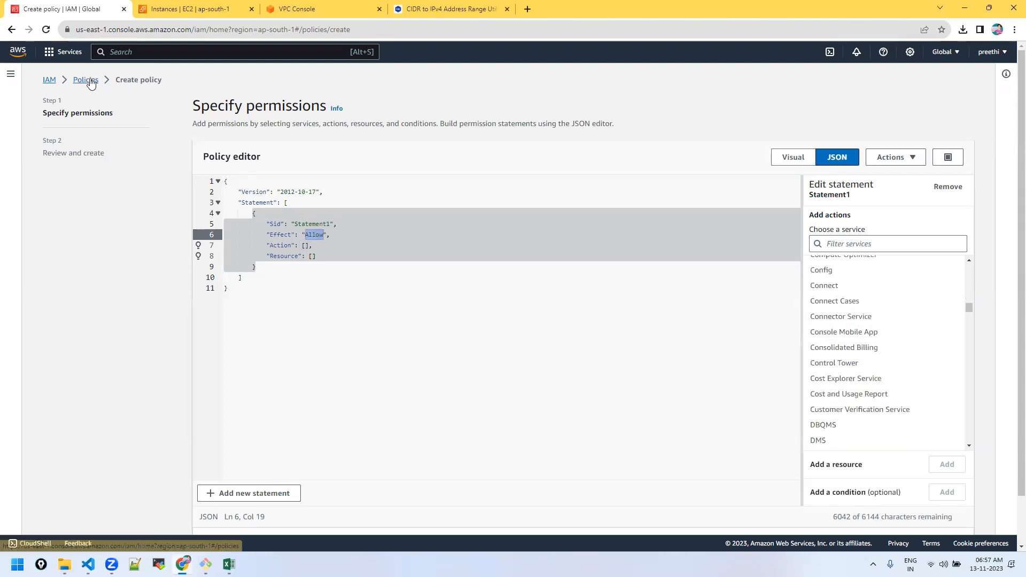